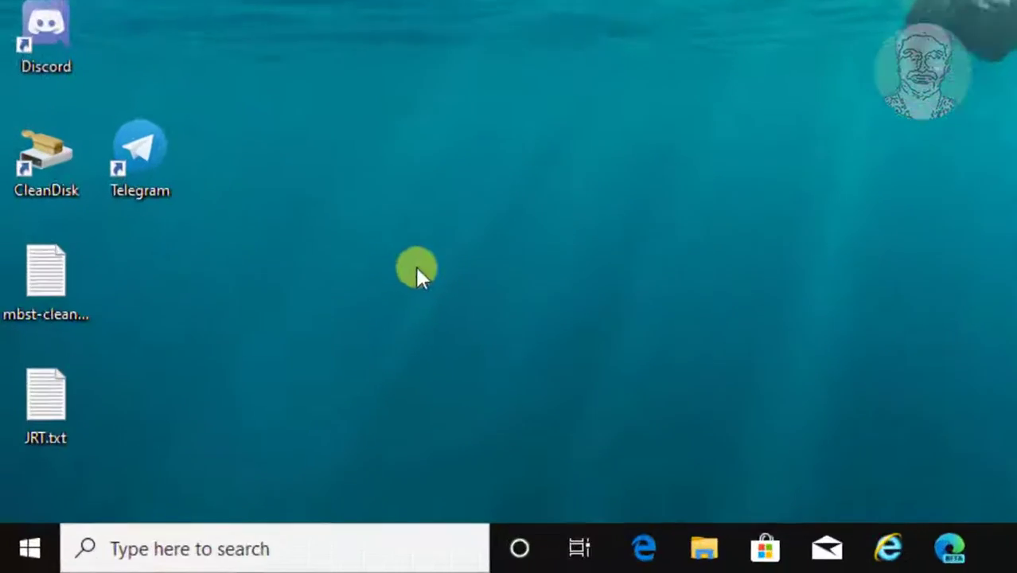
Step: Open System Information, check the BIOS Mode entry in the system summary, and close the window
left_click(106, 556)
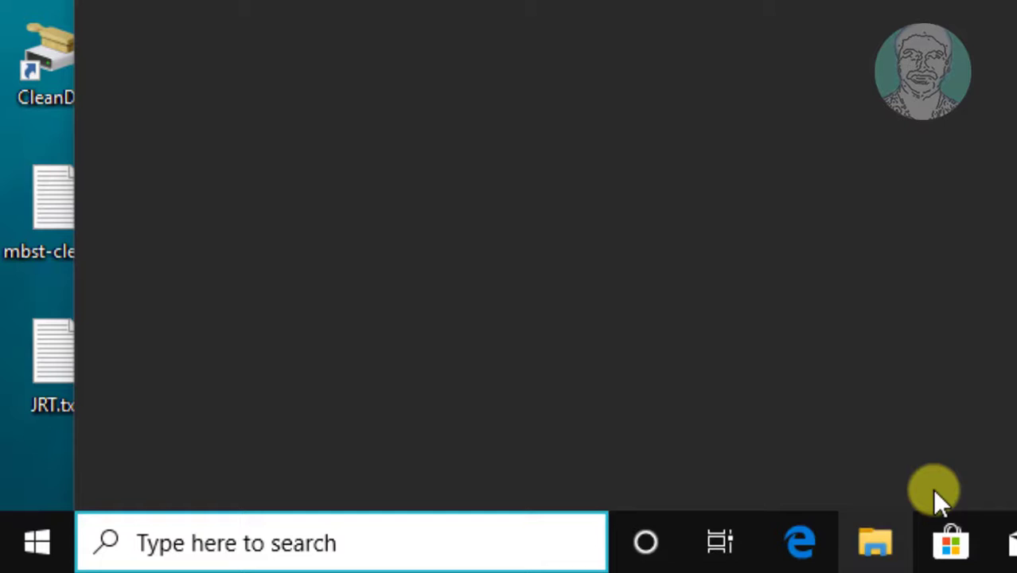
type("system")
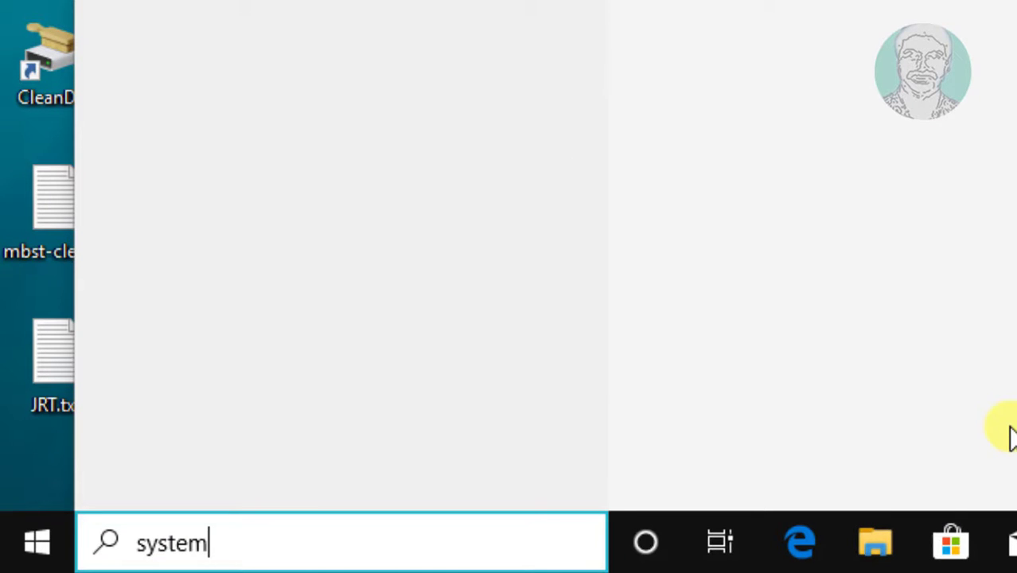
type(" in")
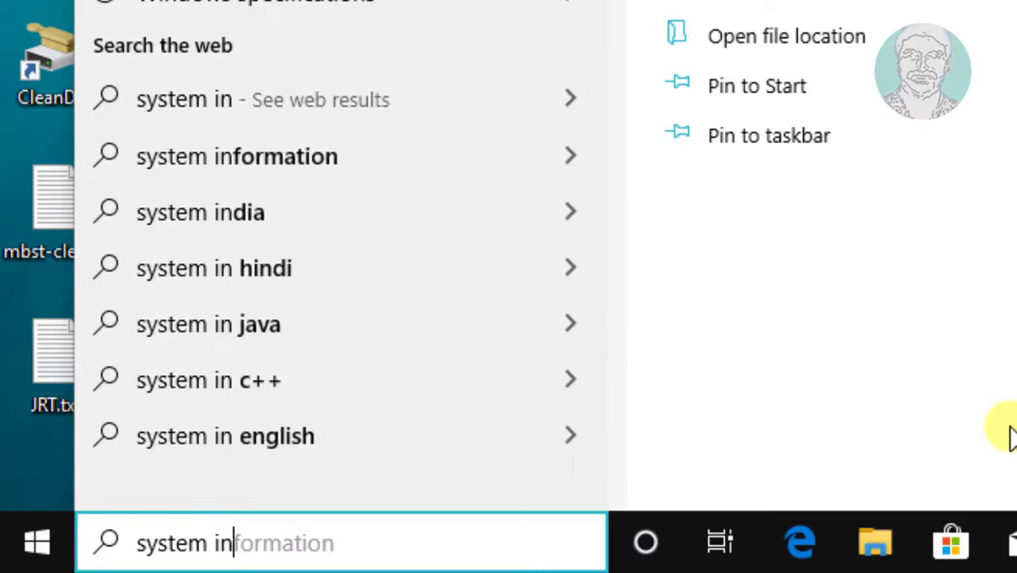
type("formation")
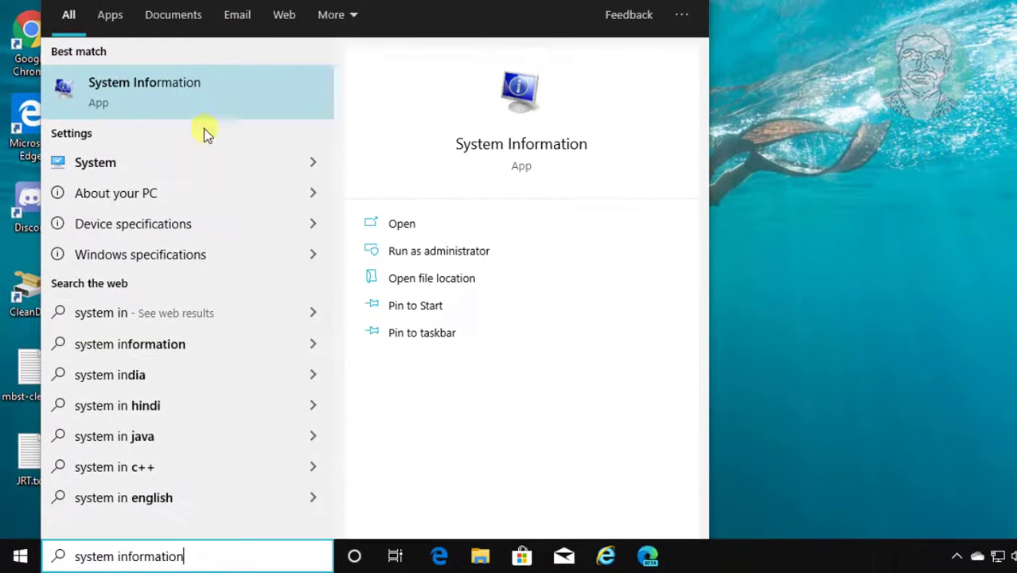
left_click(149, 90)
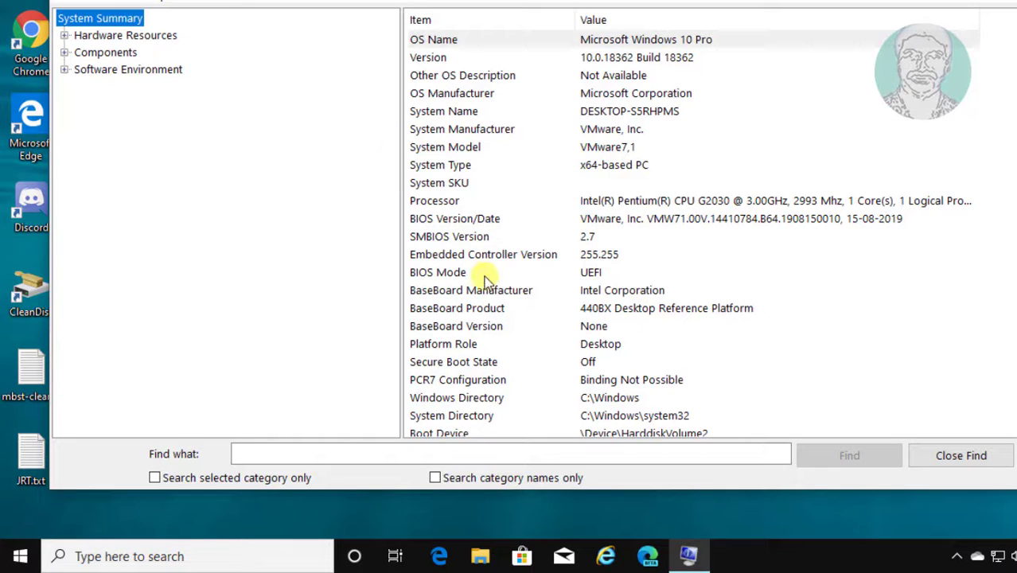
left_click(417, 273)
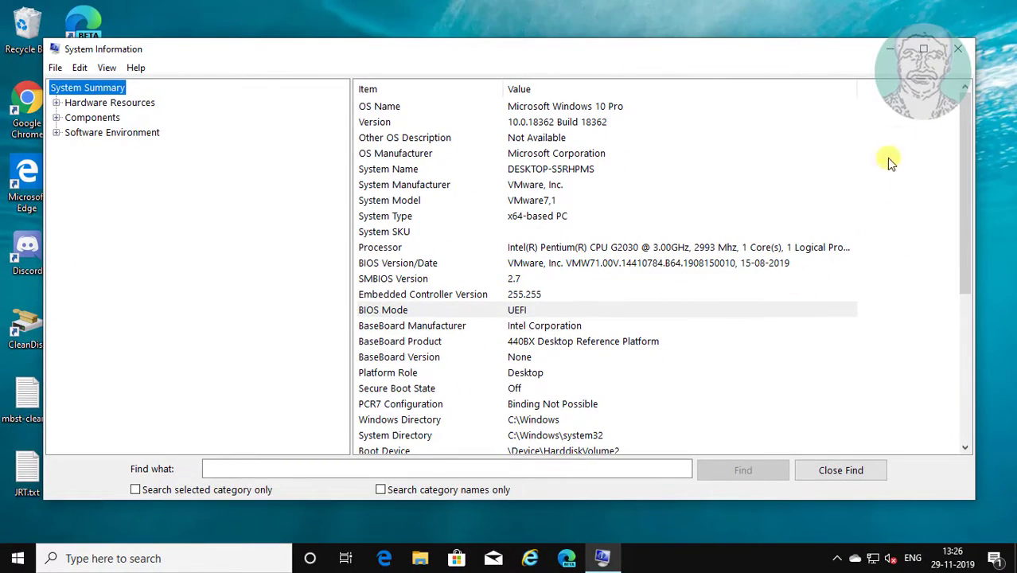
left_click(971, 50)
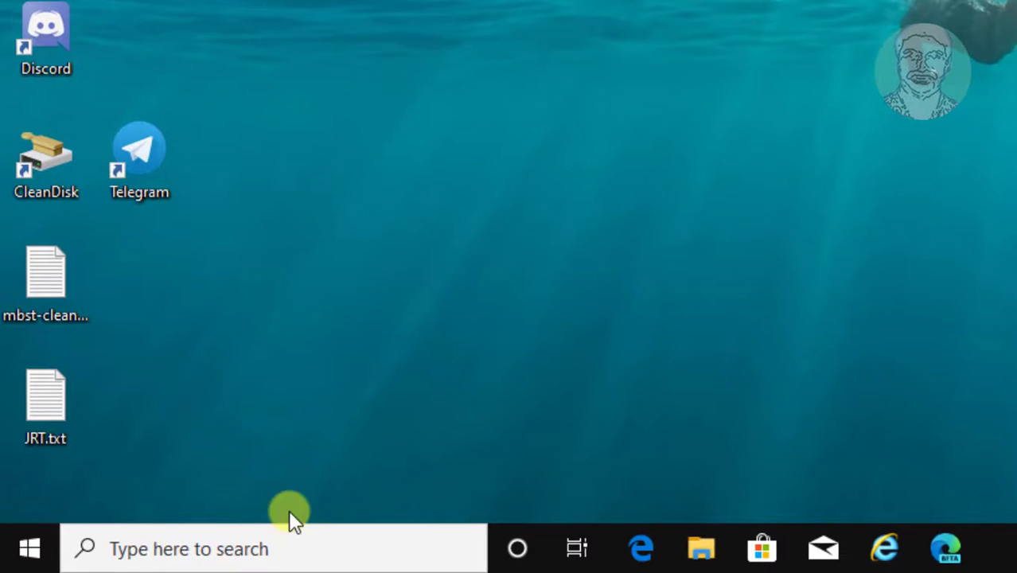
Step: Search Windows for "disk management", open the hard disk partition tool and maximize its window
left_click(156, 548)
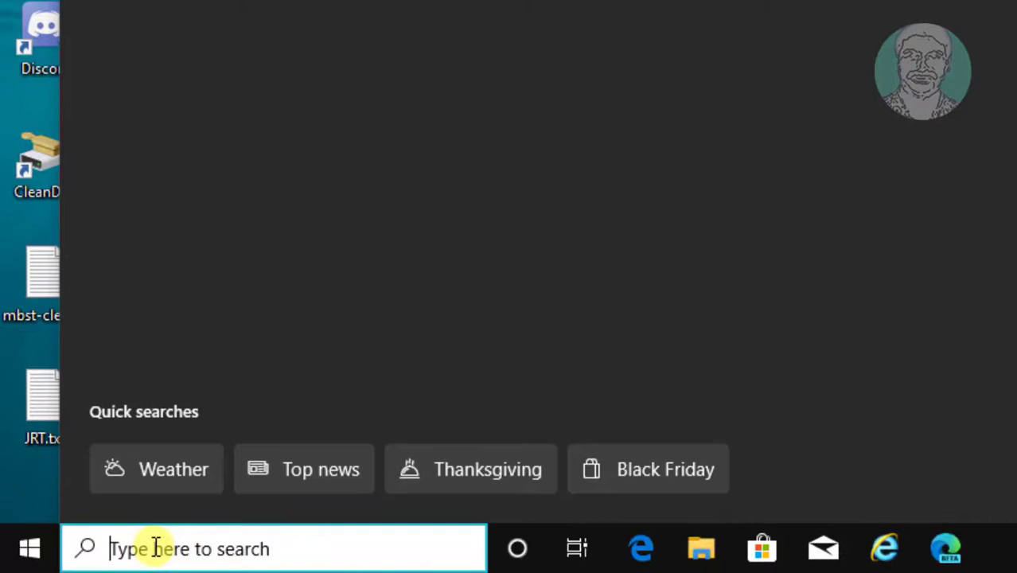
type("d")
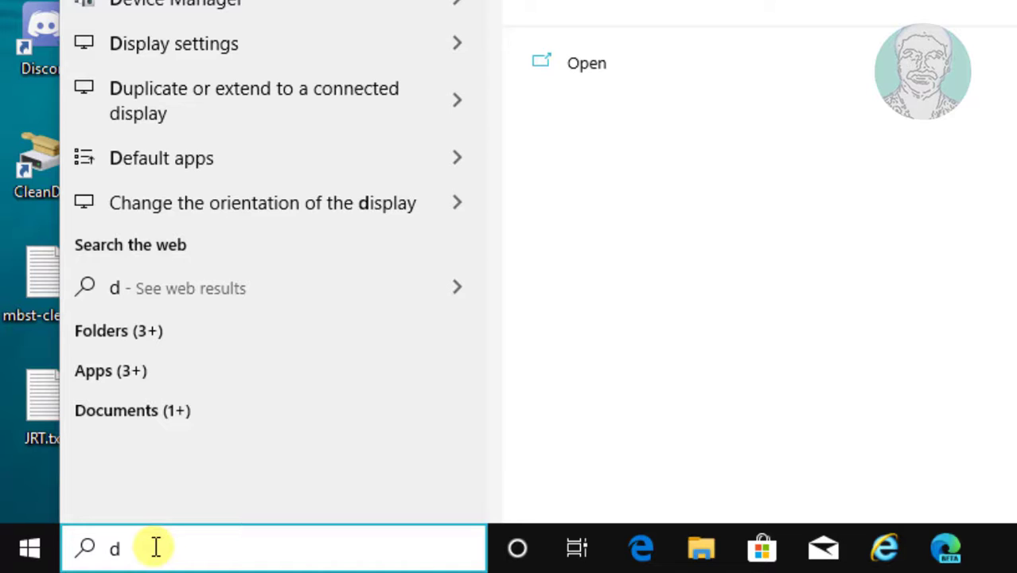
type("isk mana")
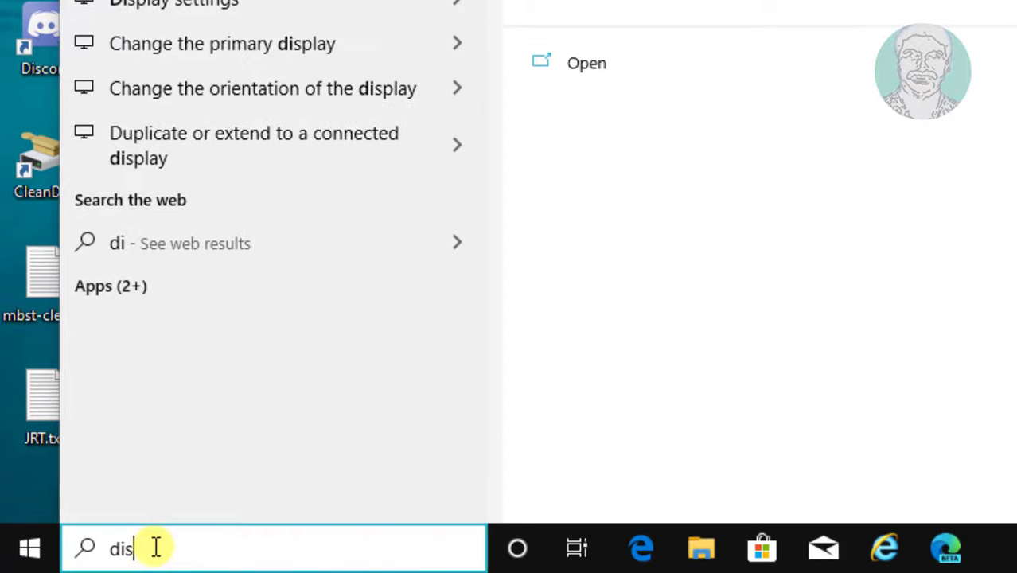
type("gement")
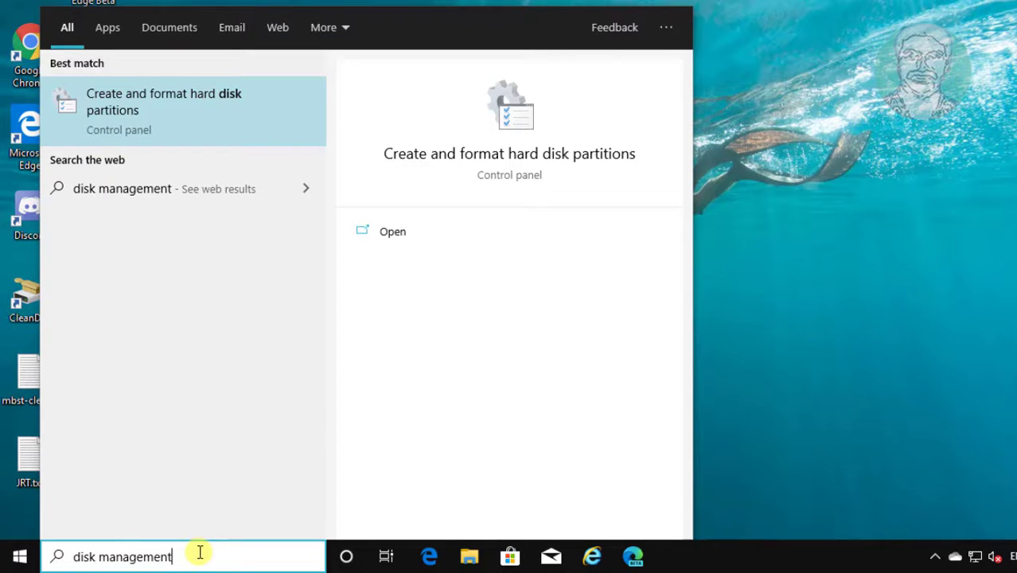
left_click(176, 95)
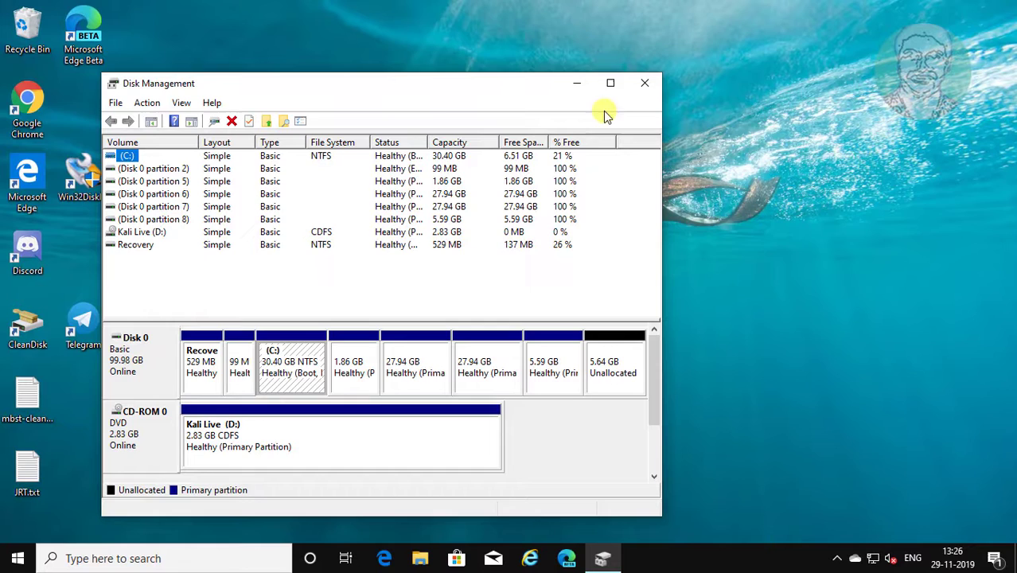
left_click(611, 83)
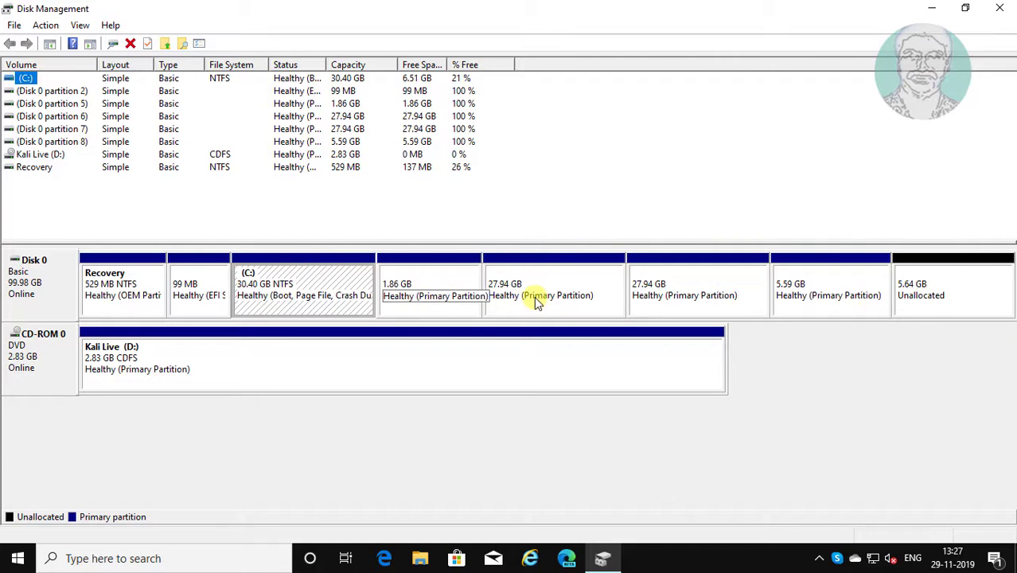
Step: Delete the 1.86 GB primary partition (Disk 0 partition 5) and accept the deletion
left_click(423, 280)
right_click(422, 276)
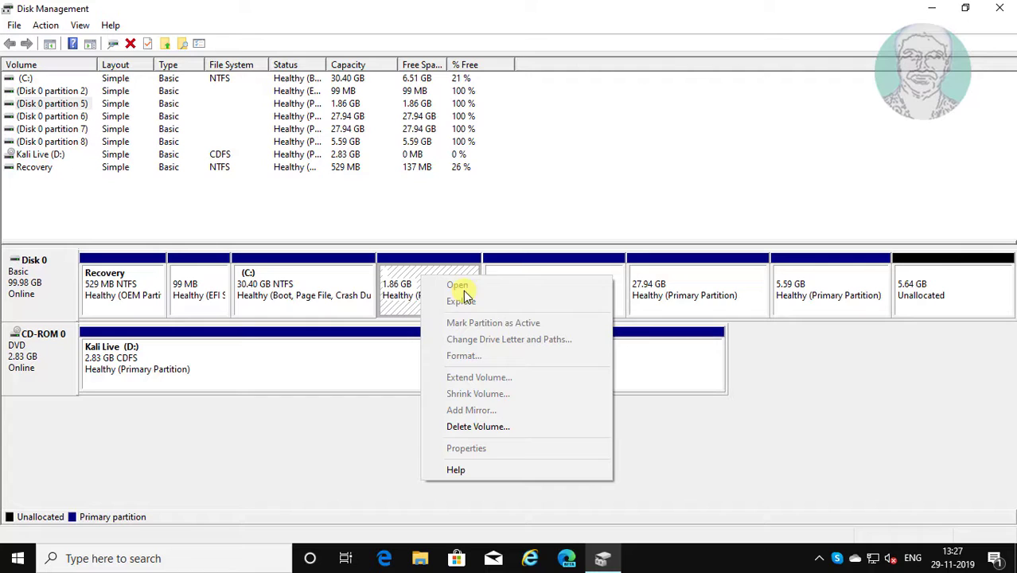
left_click(495, 430)
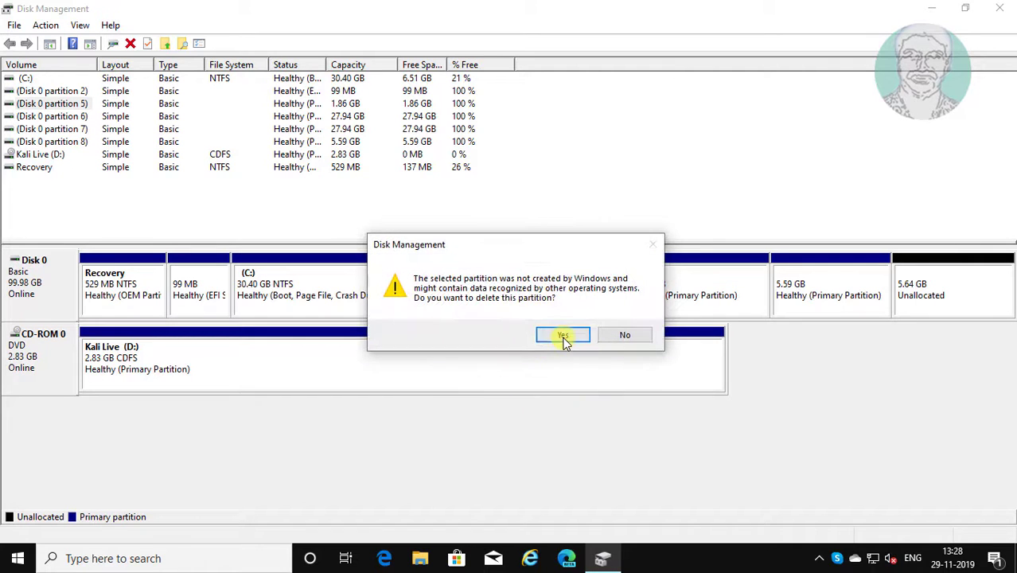
left_click(563, 336)
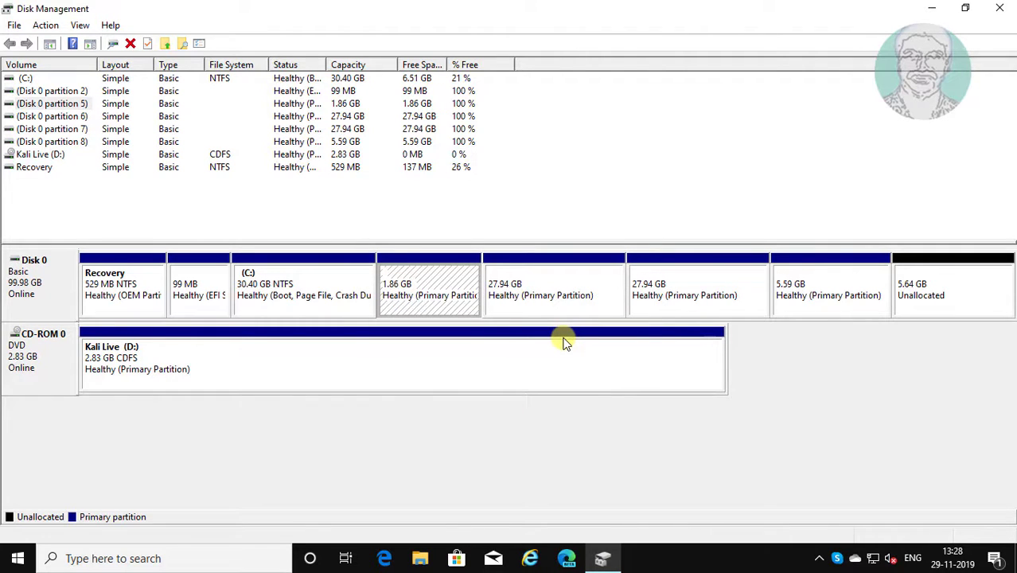
Step: Delete the first 27.94 GB primary partition (Disk 0 partition 6) and accept the deletion
left_click(544, 291)
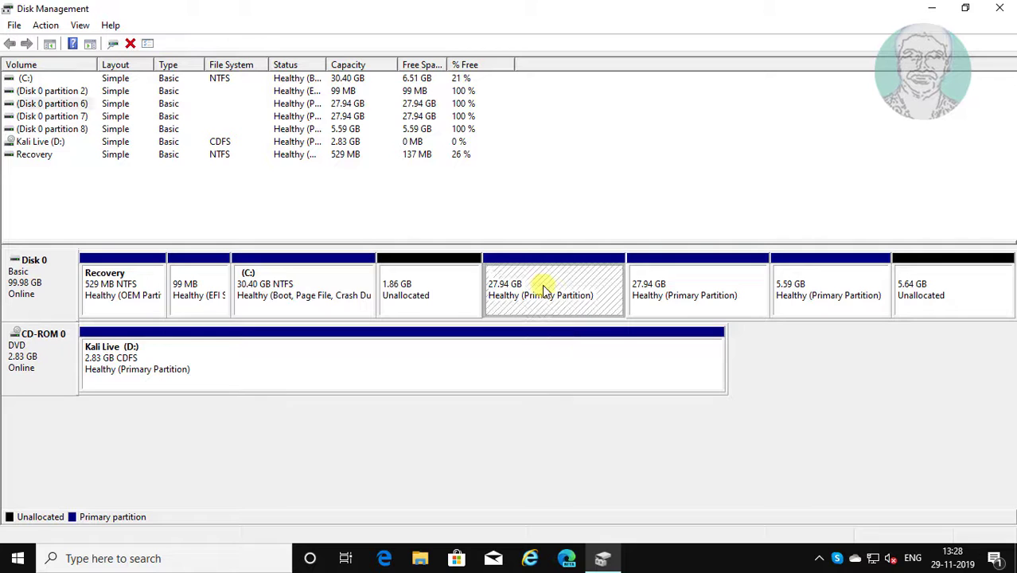
right_click(544, 290)
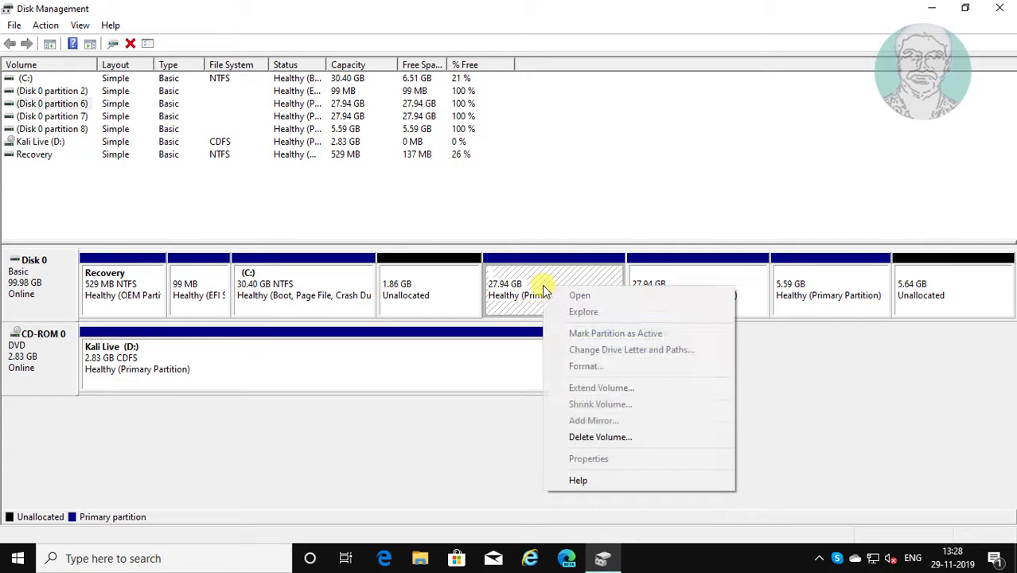
left_click(620, 439)
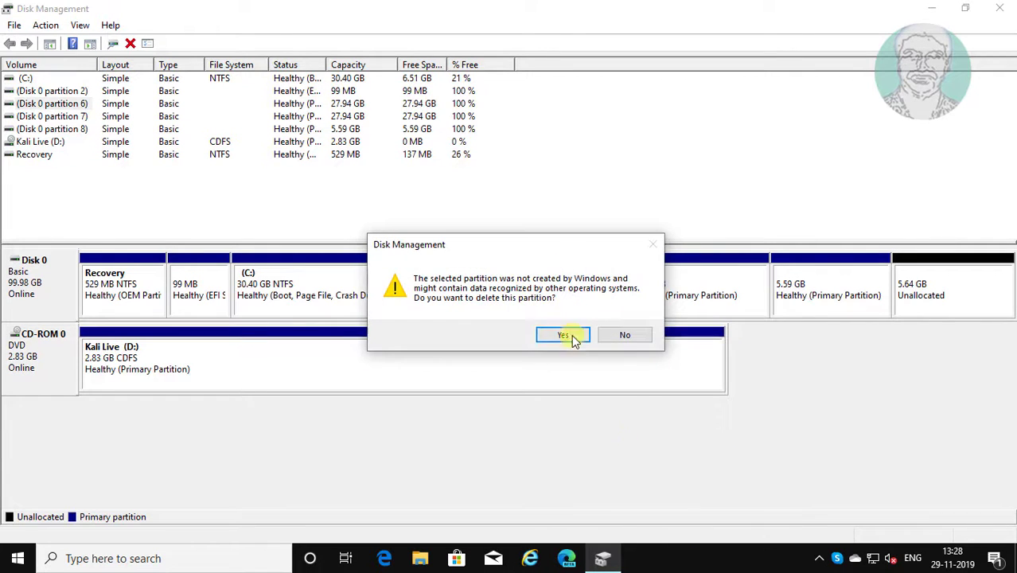
left_click(564, 336)
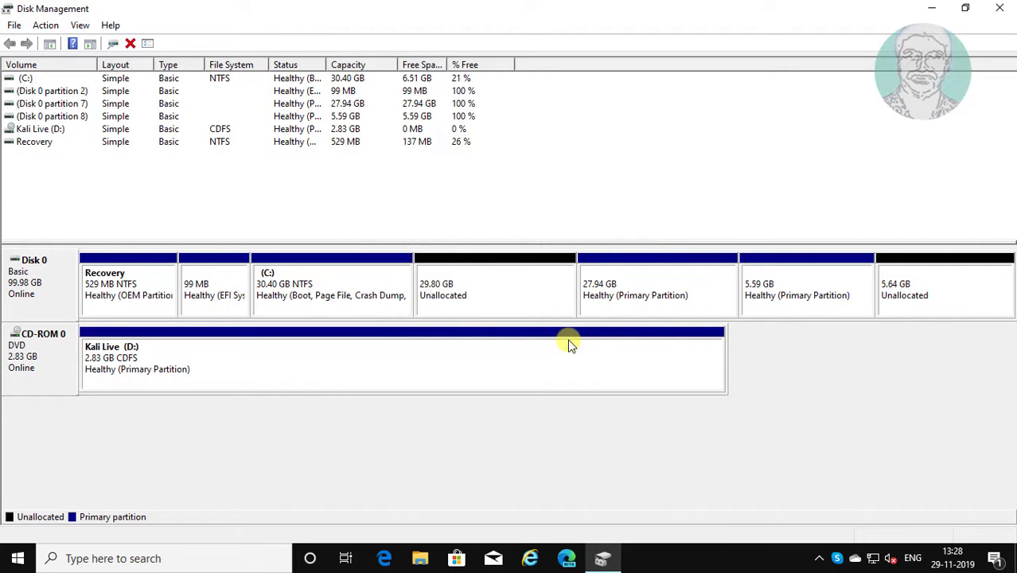
Step: Delete the remaining 27.94 GB primary partition (Disk 0 partition 7) and accept the deletion
left_click(659, 290)
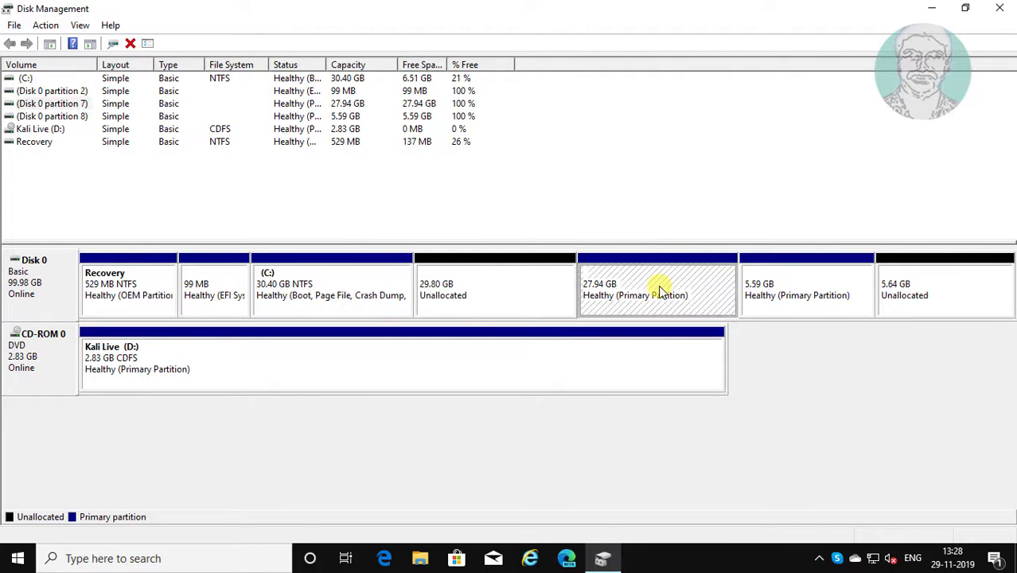
right_click(659, 291)
left_click(713, 439)
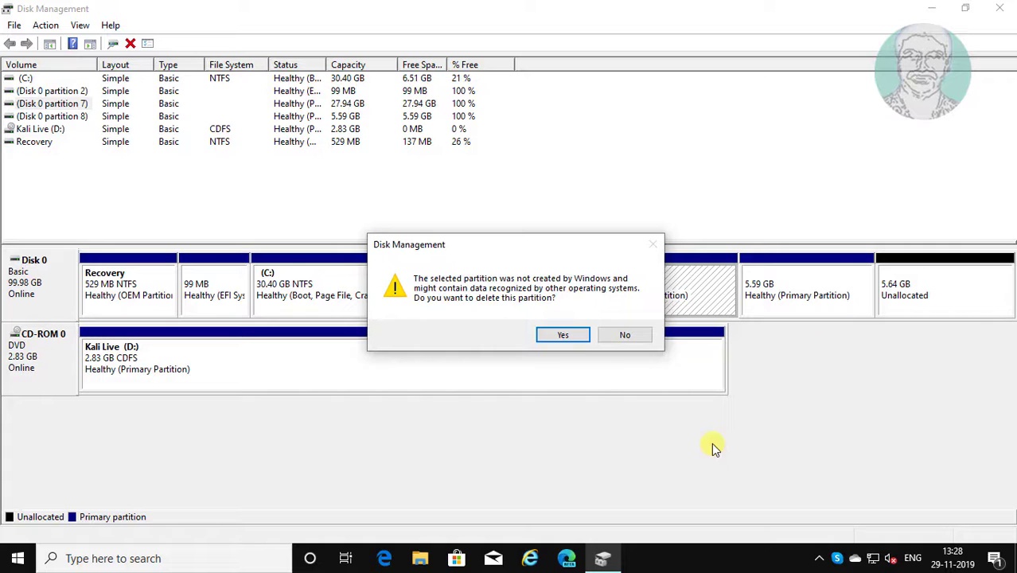
left_click(571, 335)
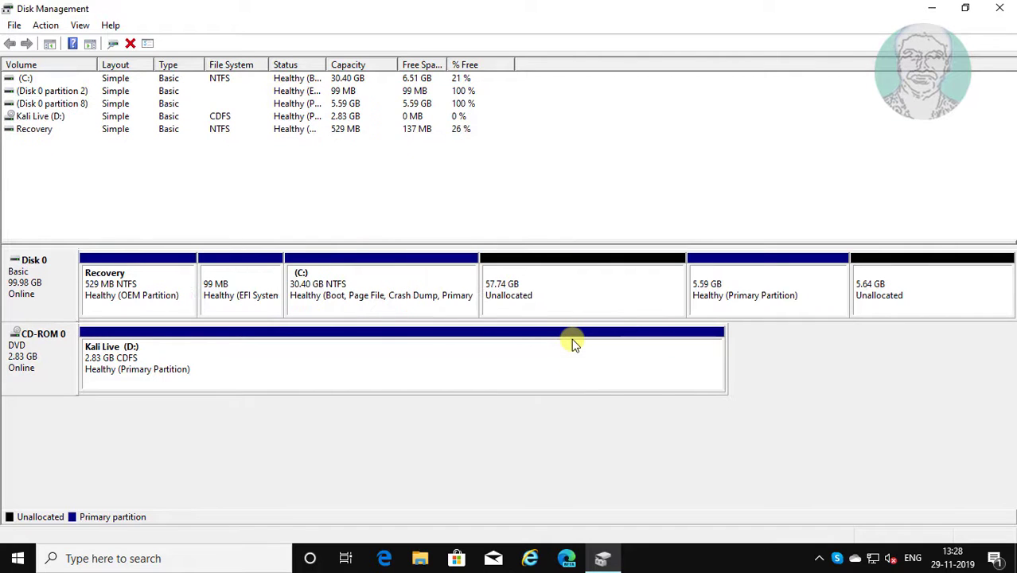
Step: Delete the 5.59 GB primary partition (Disk 0 partition 8), accept the deletion, and close Disk Management
left_click(741, 280)
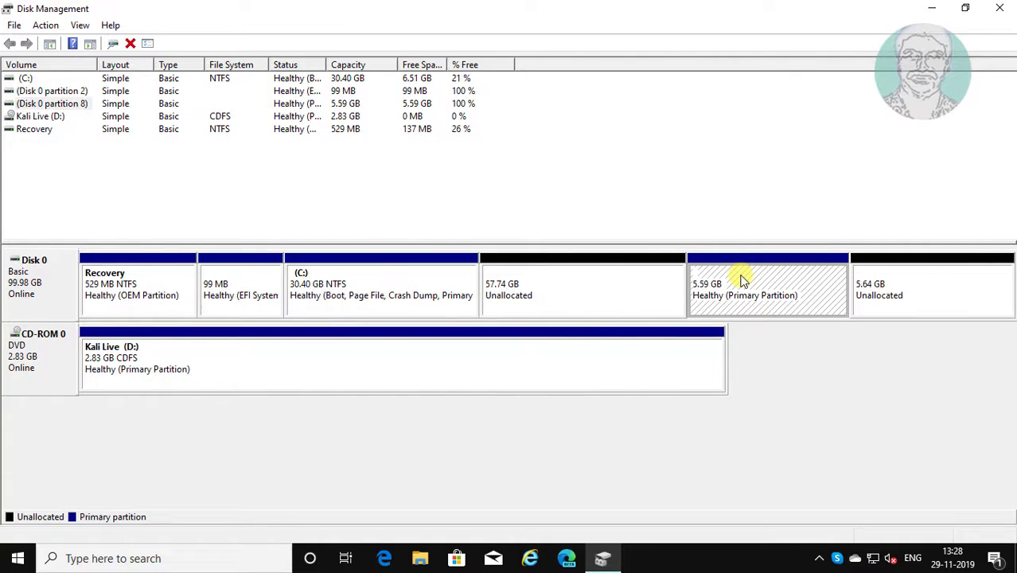
right_click(740, 280)
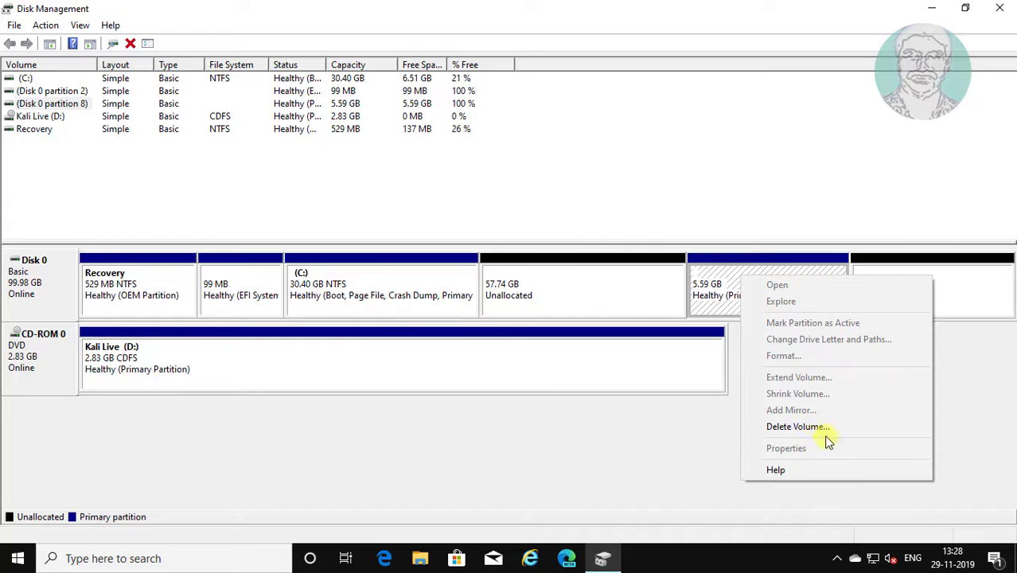
left_click(797, 430)
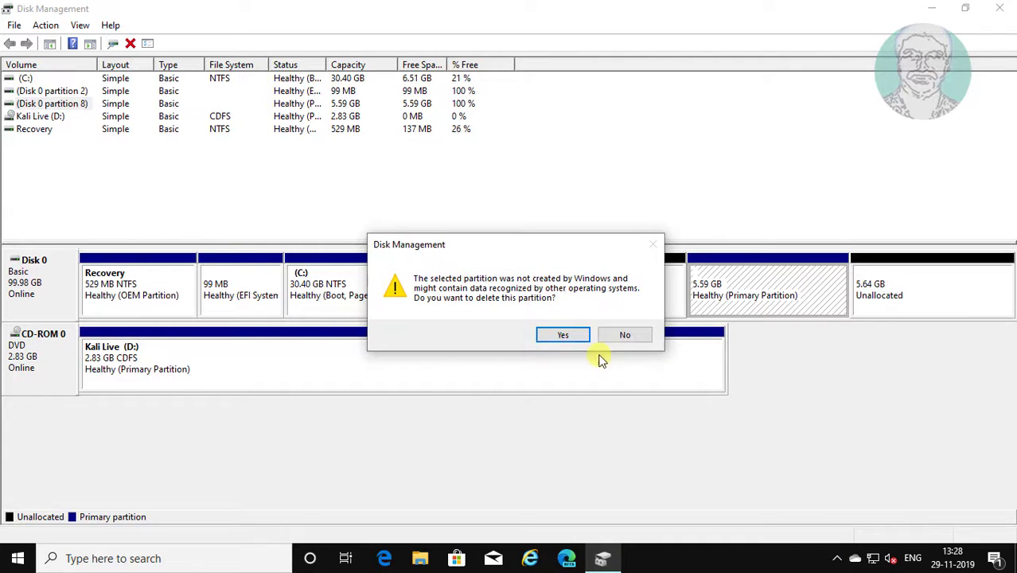
left_click(562, 336)
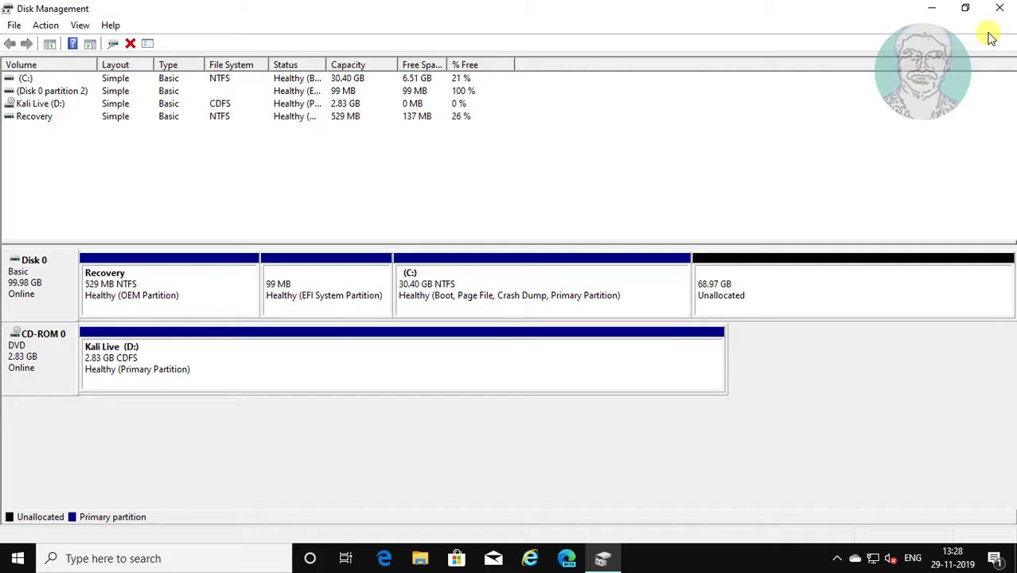
left_click(1002, 10)
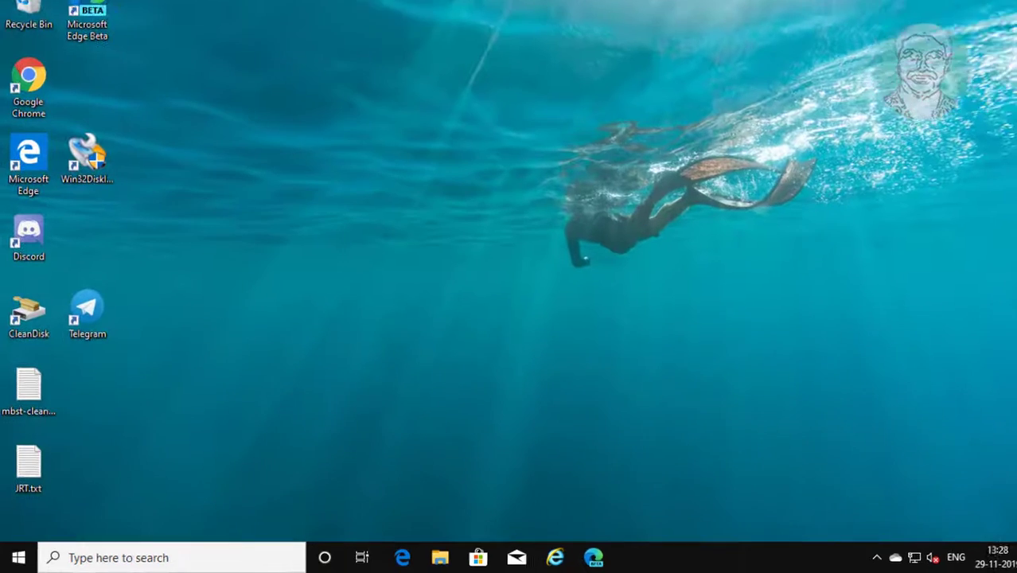
Step: Search Windows for "cmd" and run Command Prompt as administrator, allowing it to make changes to the device
left_click(205, 549)
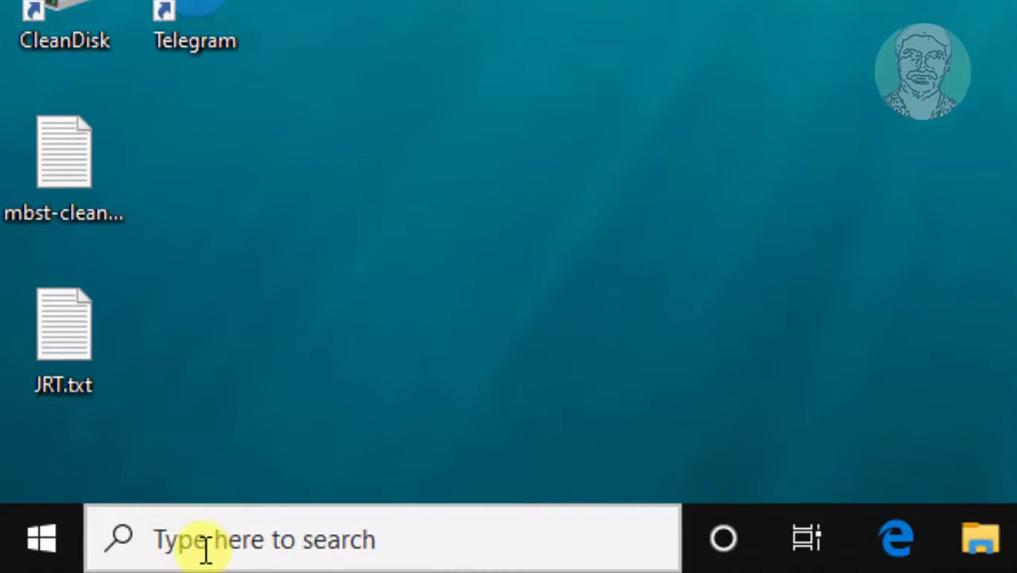
type("cmd")
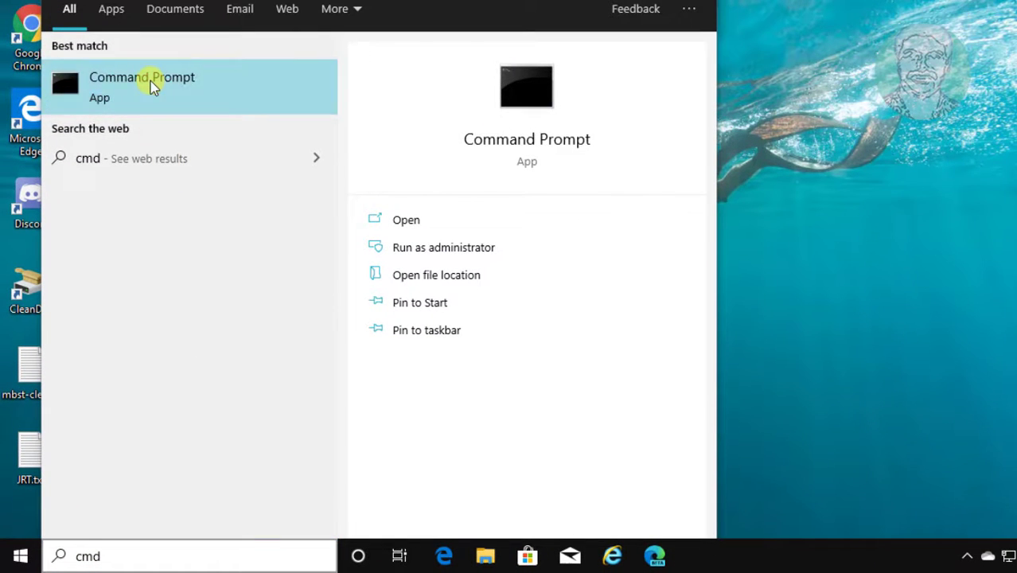
right_click(150, 83)
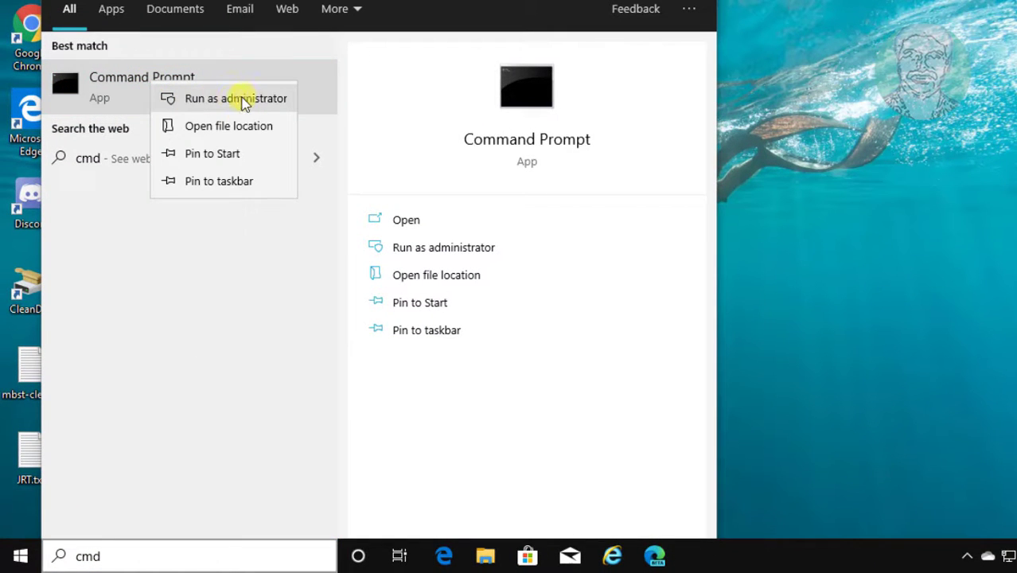
left_click(240, 99)
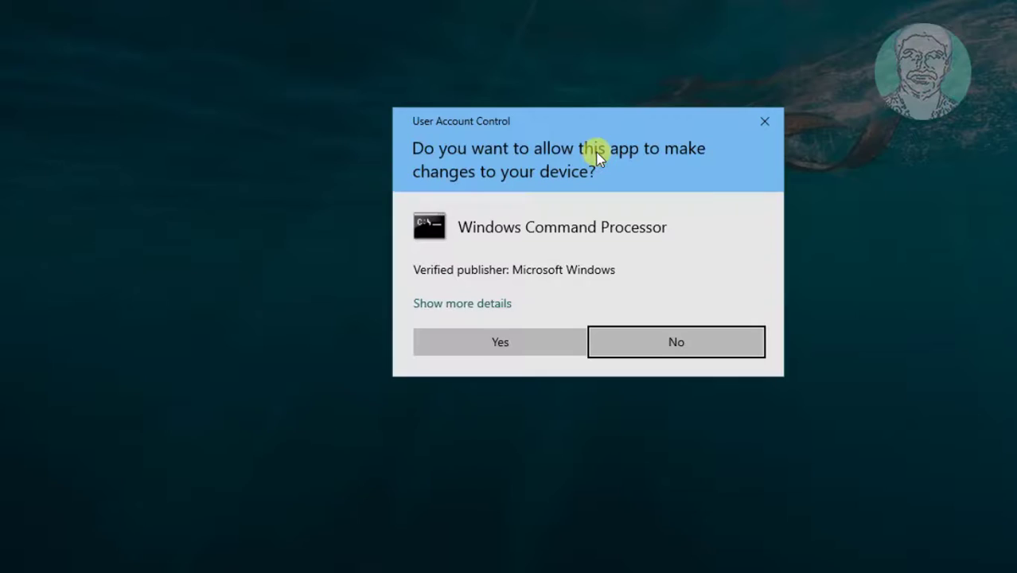
left_click(500, 344)
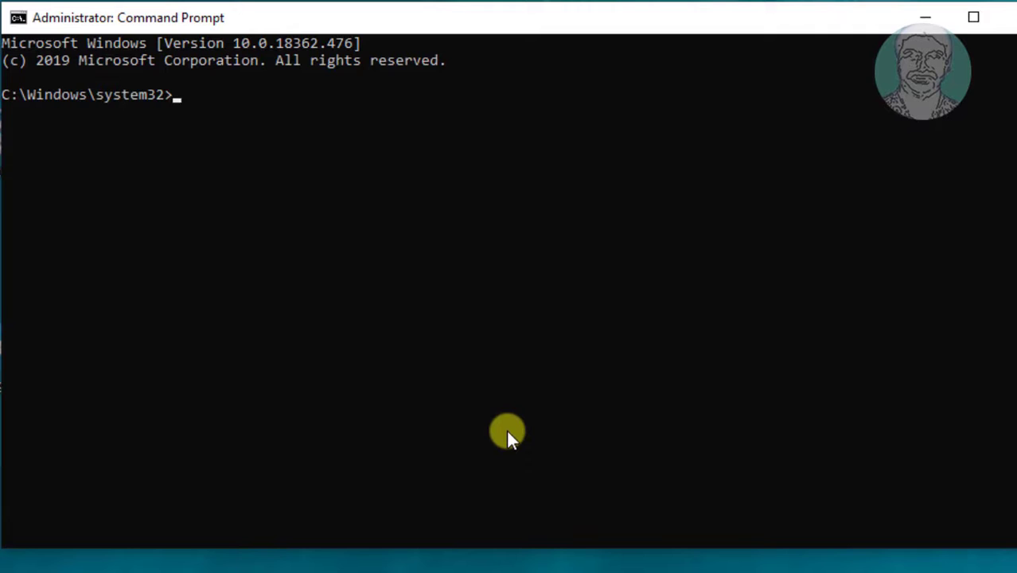
Step: Start the diskpart utility in the elevated Command Prompt
type("diskpat")
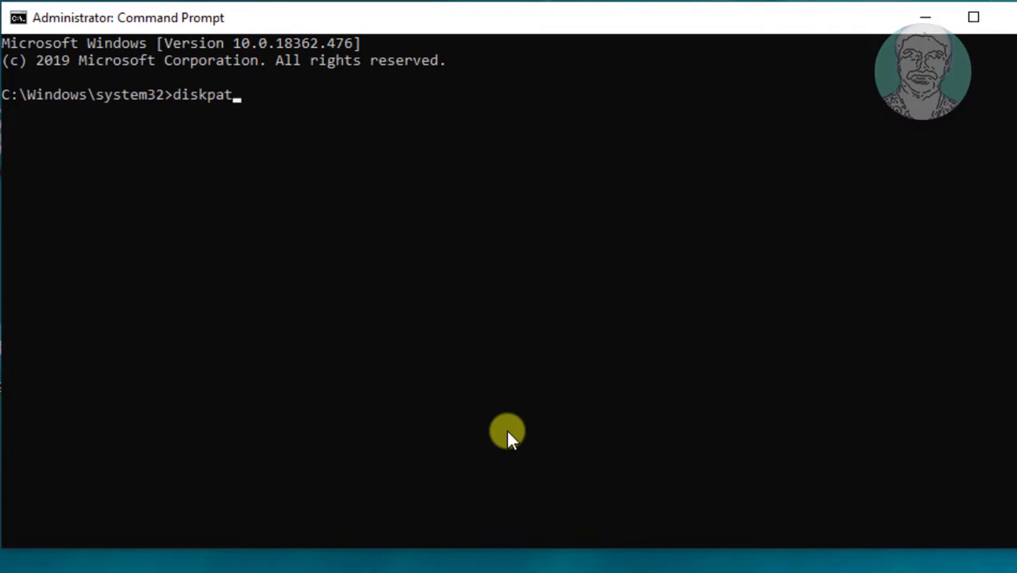
key("BackSpace")
type("rt")
key("Return")
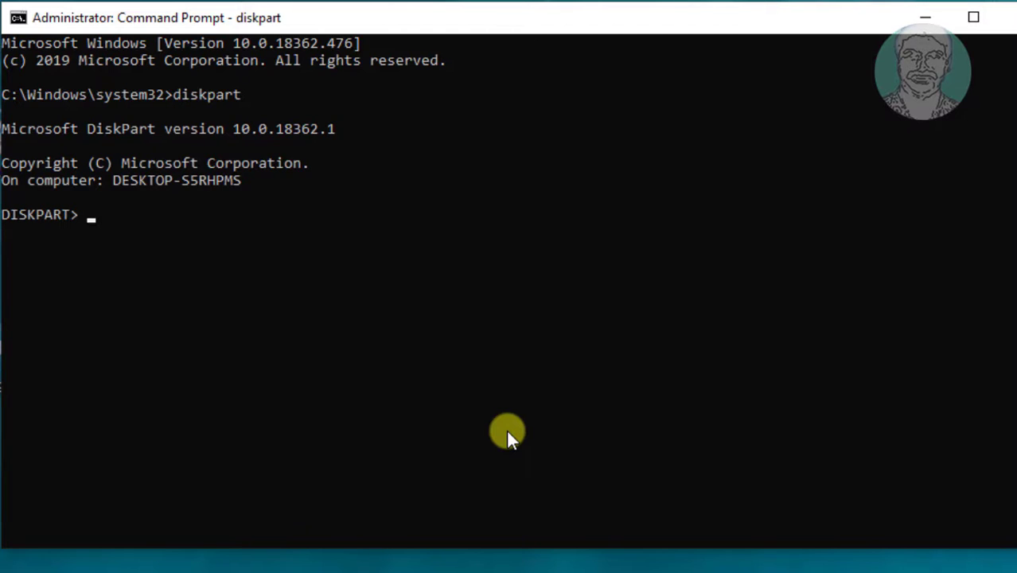
Step: List the computer's disks in diskpart and select disk 0
type("list disk")
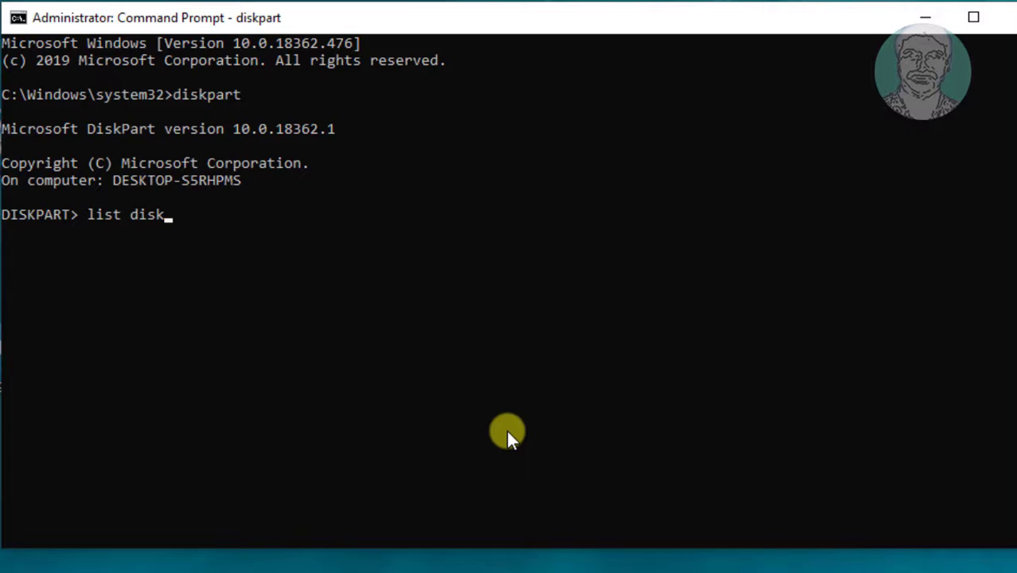
key("Return")
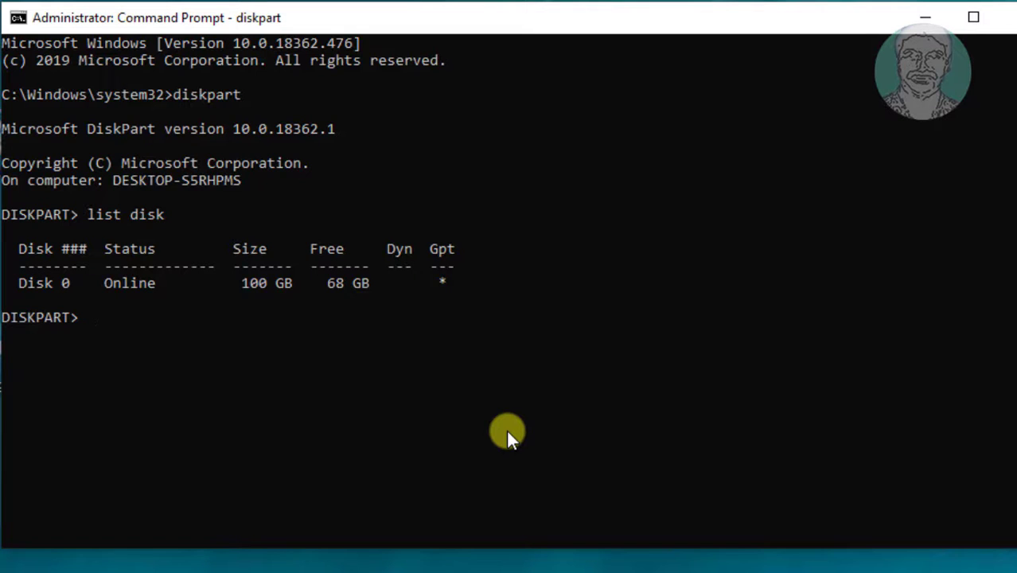
left_click_drag(16, 287, 354, 287)
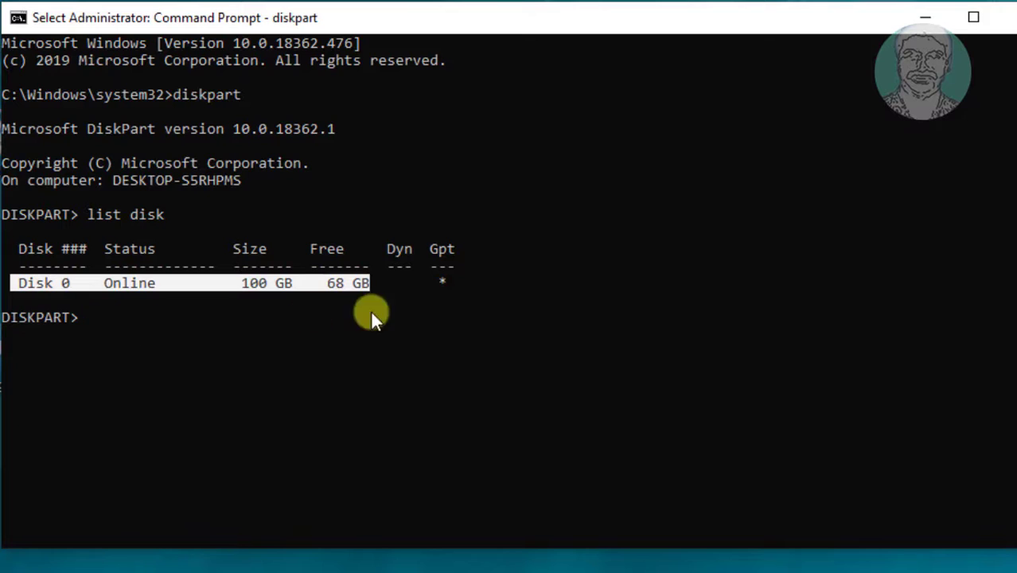
left_click(459, 312)
type("se")
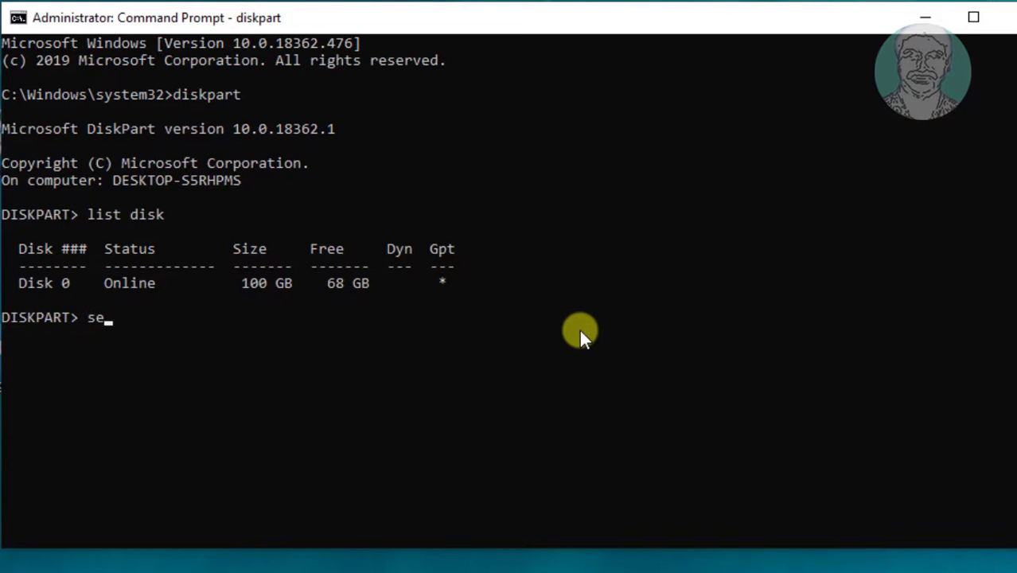
type("lect disk 0")
key("Return")
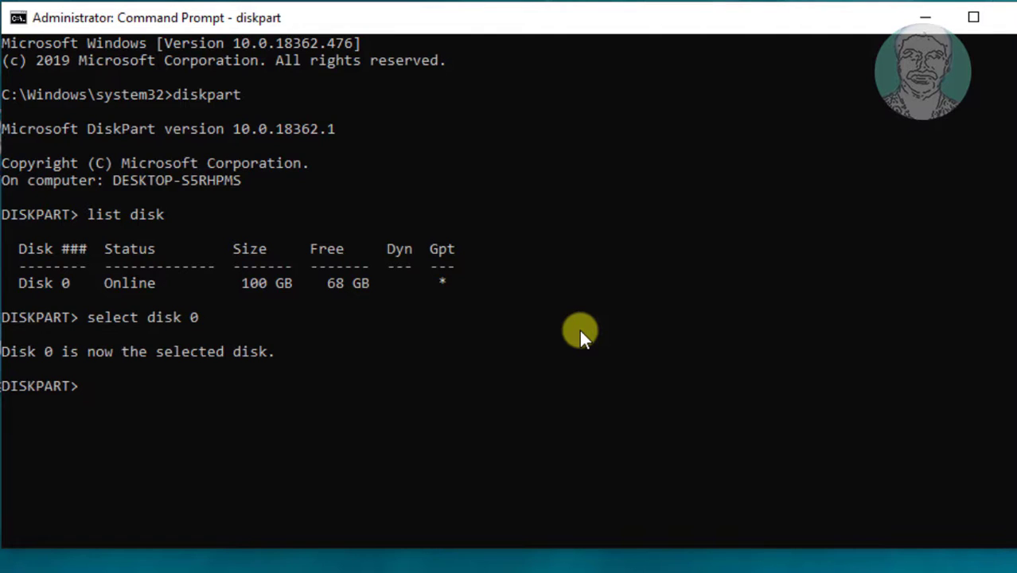
Step: List the partitions on disk 0 and select partition 2, the System partition
type("list partition")
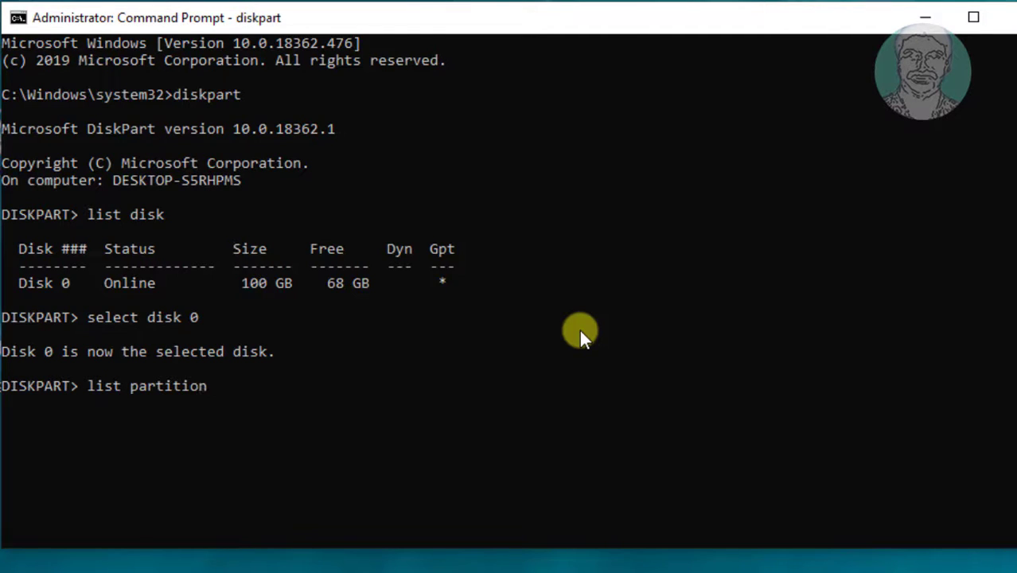
key("Return")
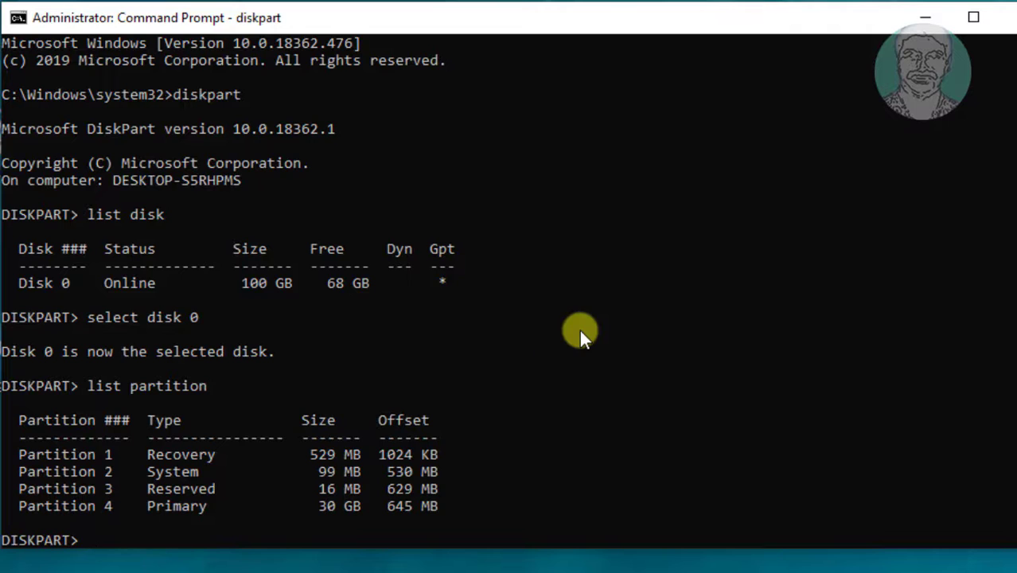
left_click_drag(12, 472, 84, 472)
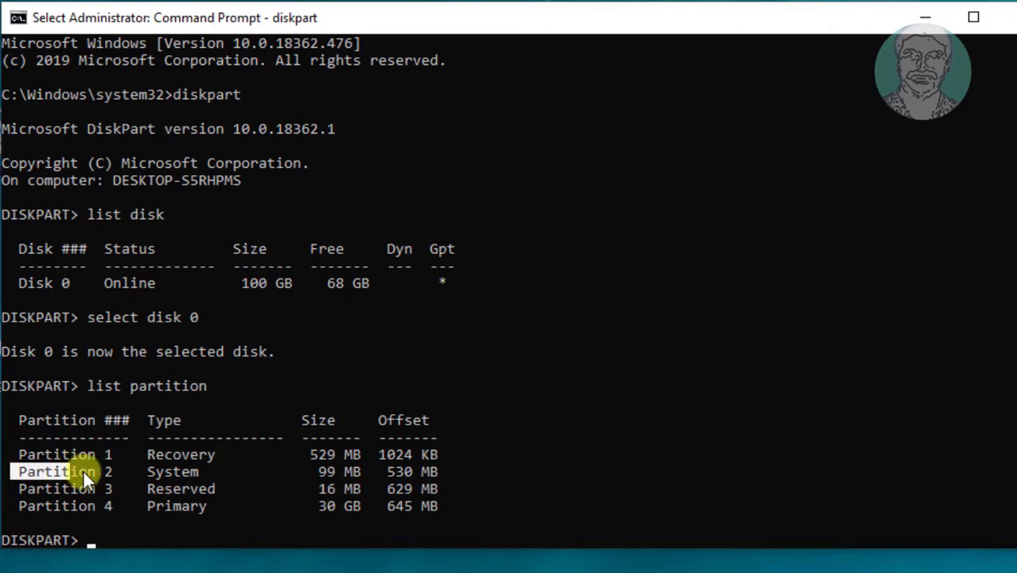
left_click_drag(248, 472, 374, 471)
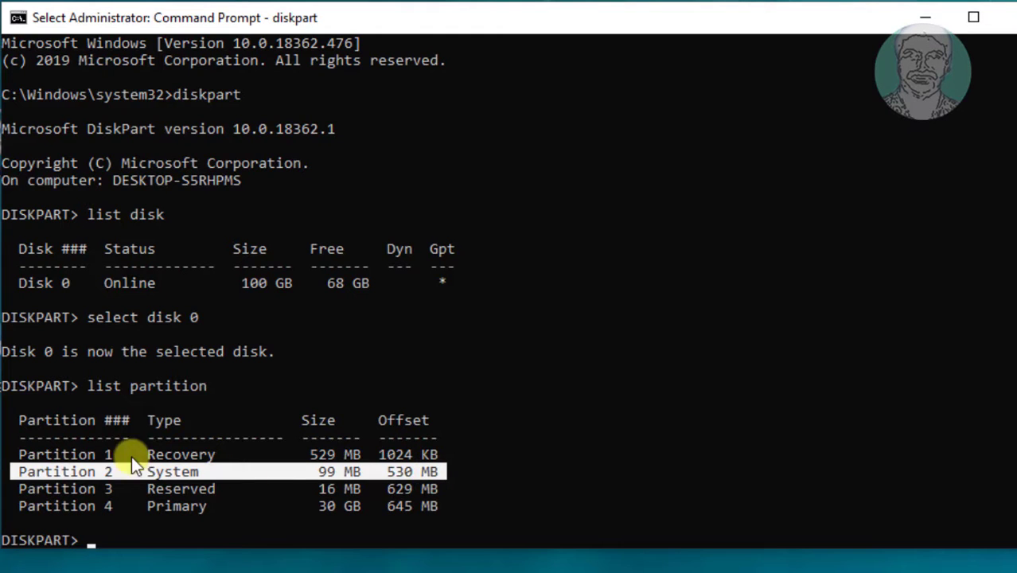
left_click(481, 514)
type("s")
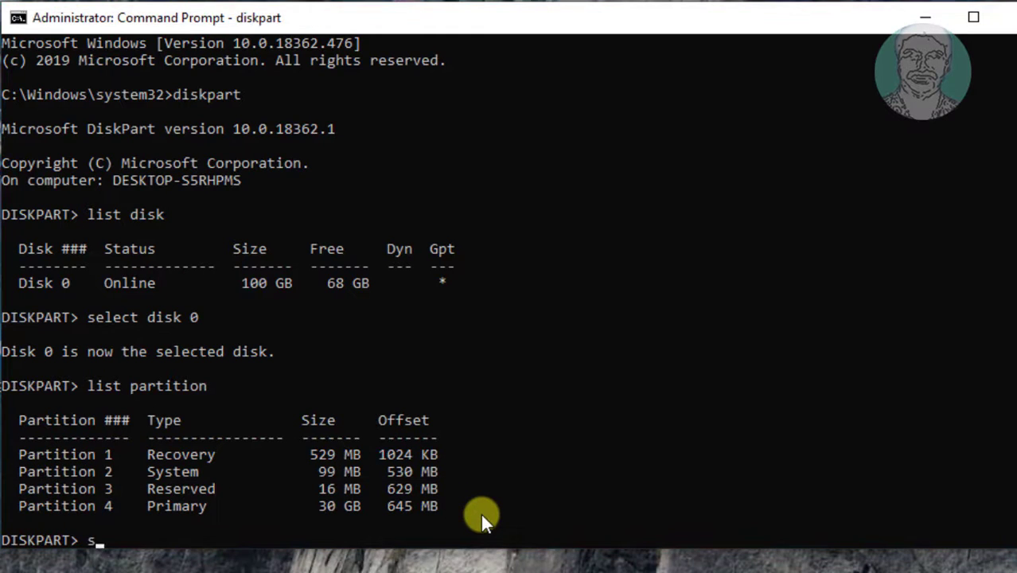
type("elect parti")
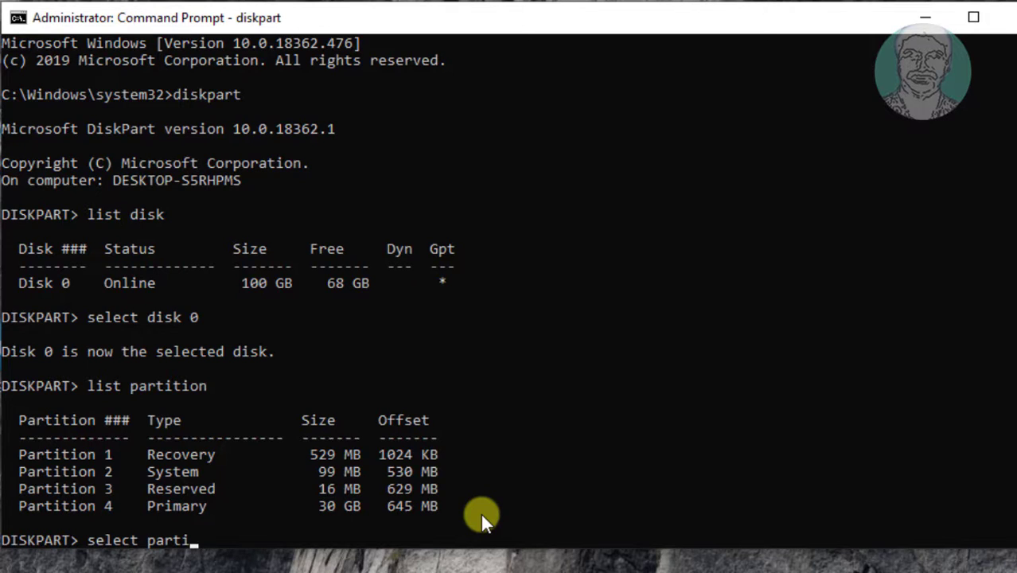
type("tion 2")
key("Return")
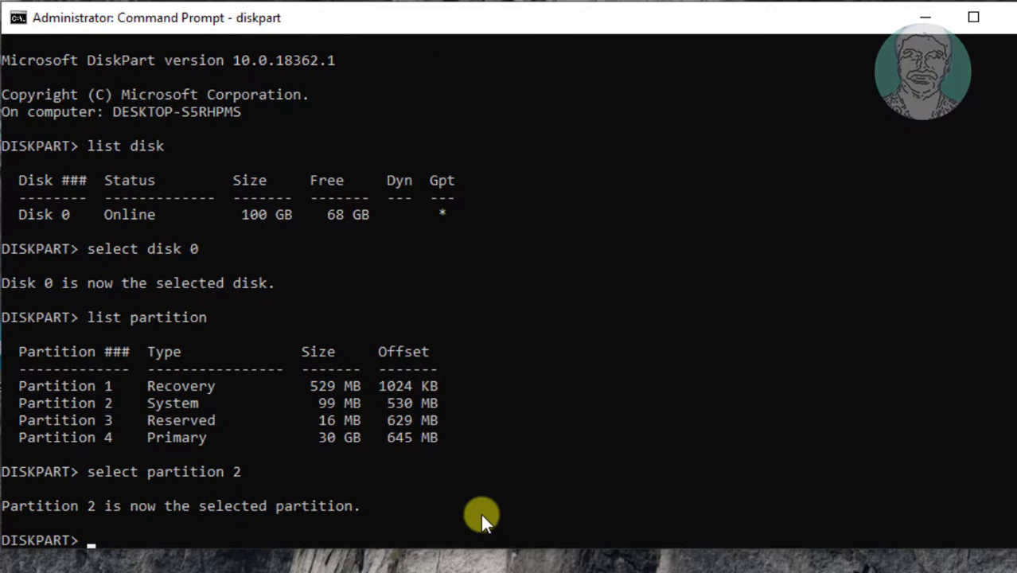
Step: Assign the drive letter x to the selected System partition
type("assign lett")
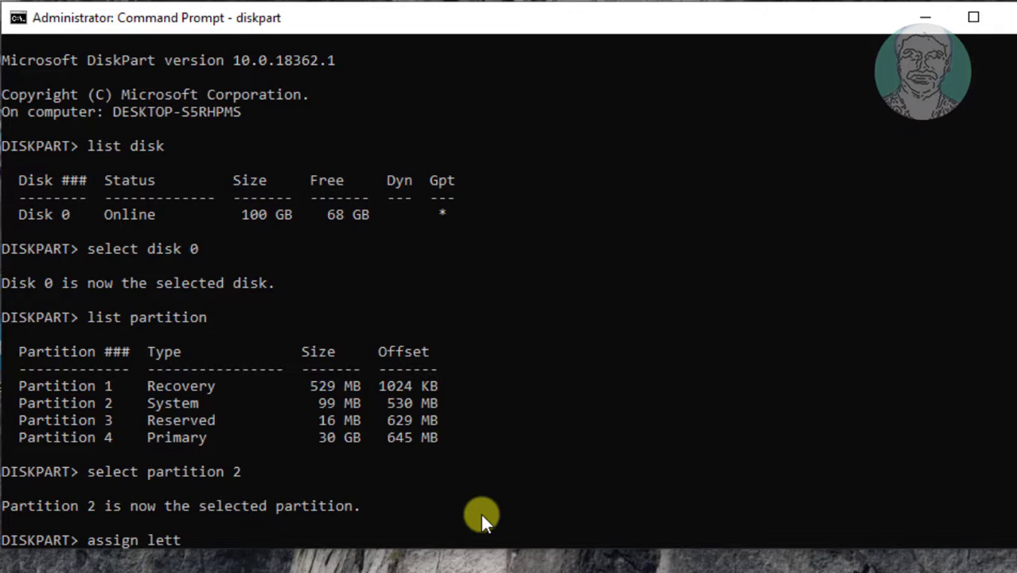
type("er=x")
key("Return")
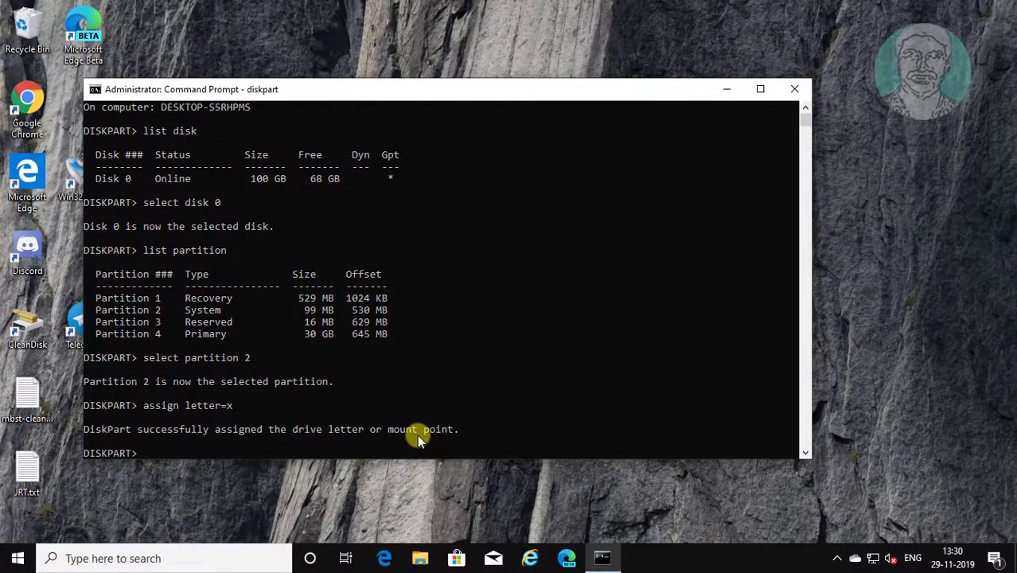
Step: Check the drives under This PC in File Explorer for Local Disk (X:), and close File Explorer
left_click(421, 560)
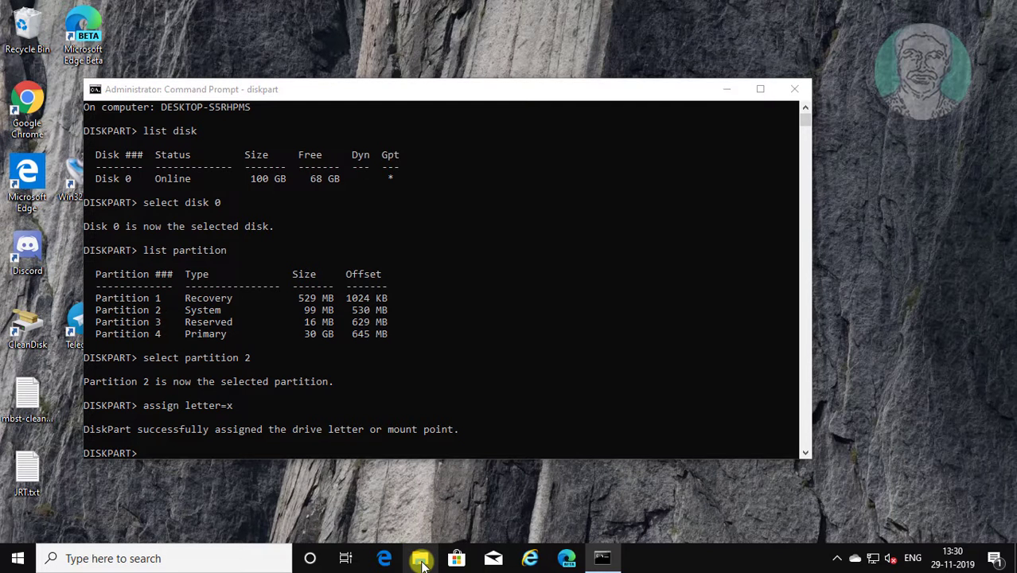
left_click(420, 559)
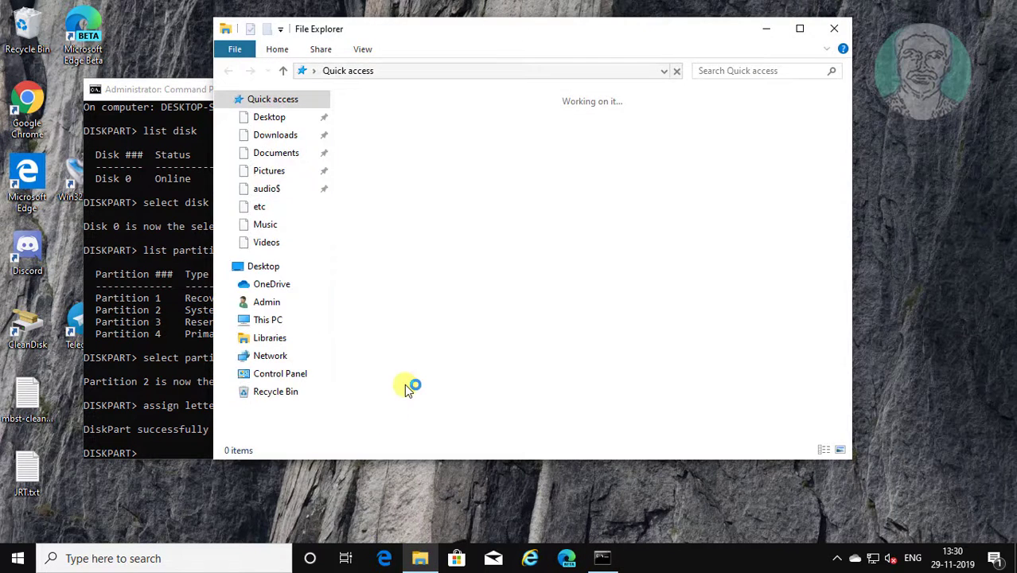
left_click(274, 320)
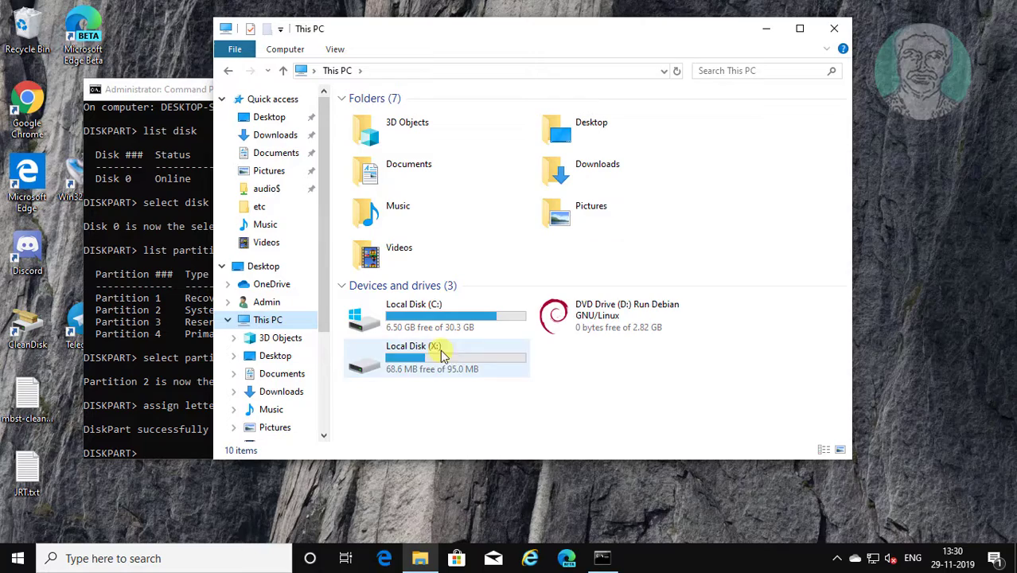
left_click(832, 35)
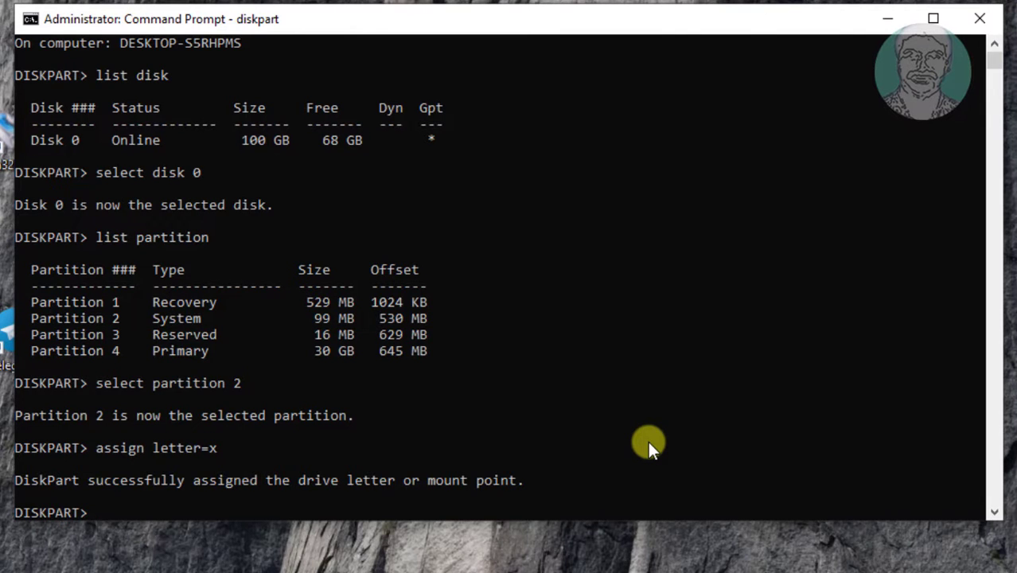
Step: Exit diskpart and switch the command line to drive x:
type("exit")
key("Return")
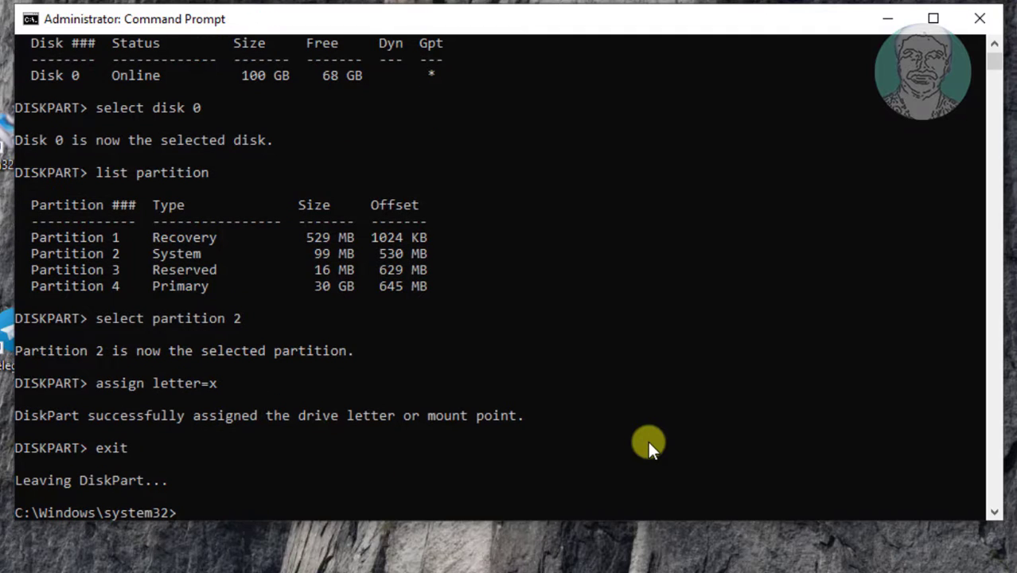
type("x:")
key("Return")
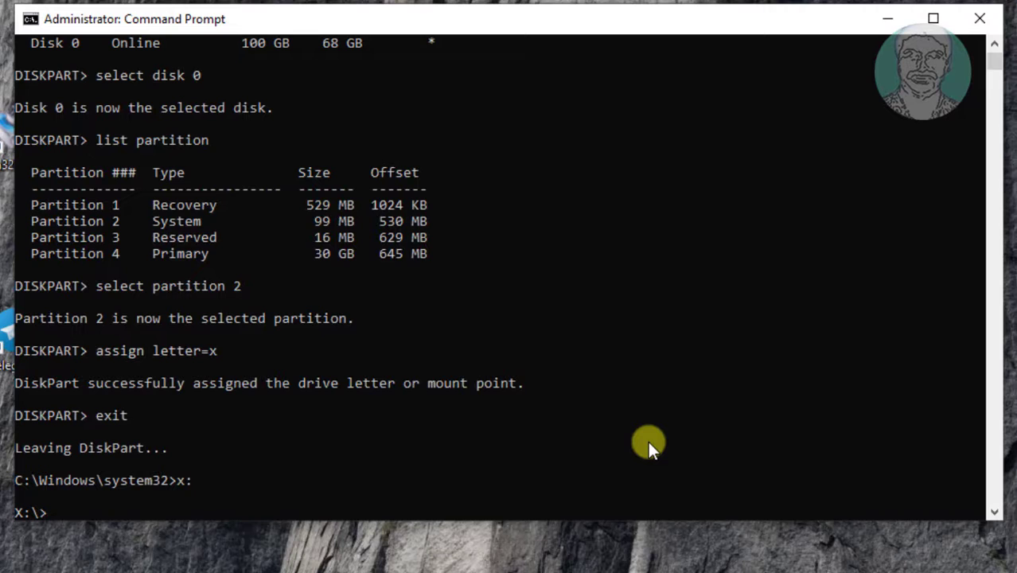
Step: List the root of drive X, change into the efi directory, and list its contents
type("dir")
key("Return")
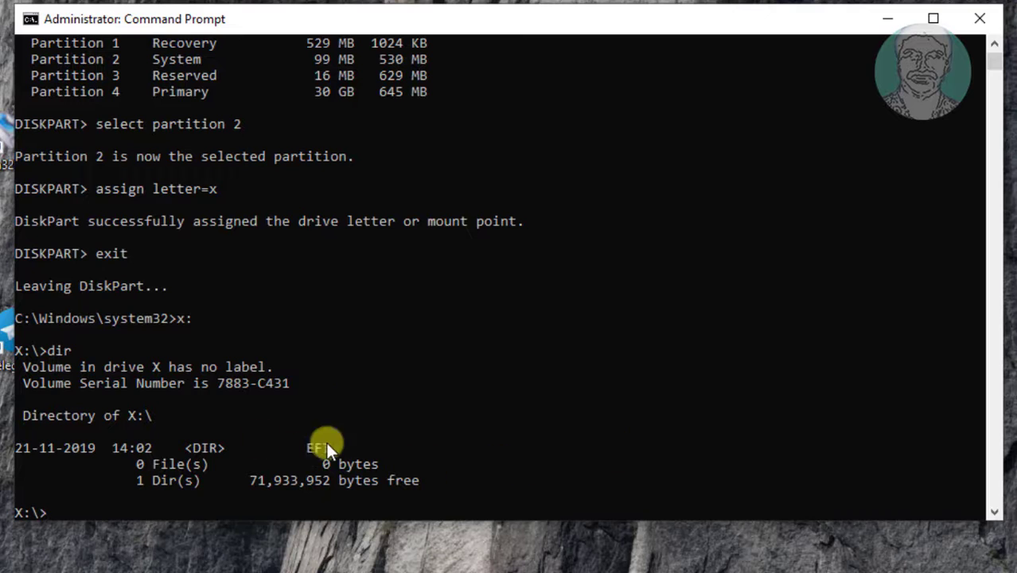
type("cd efi")
key("Return")
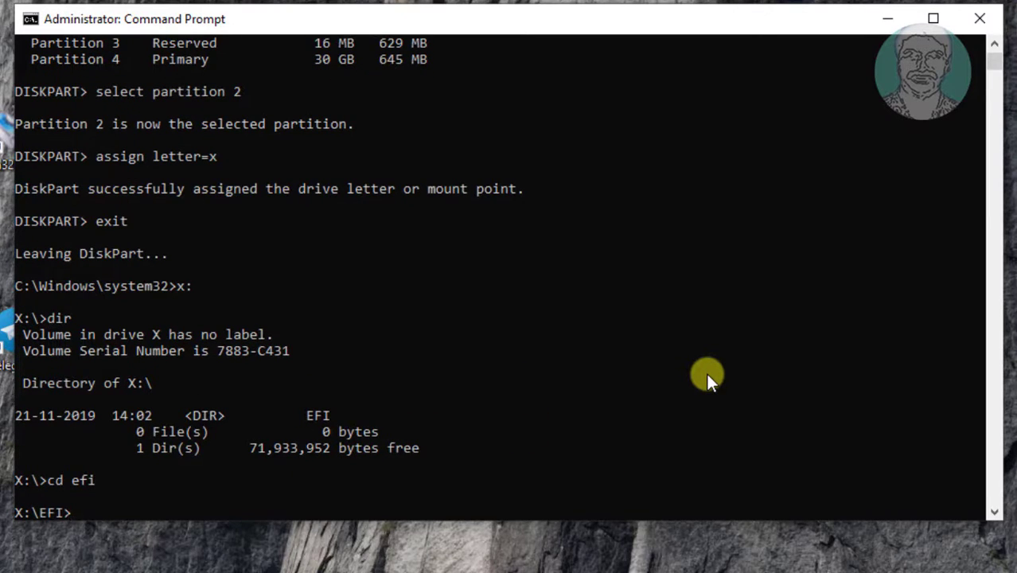
type("dir")
key("Return")
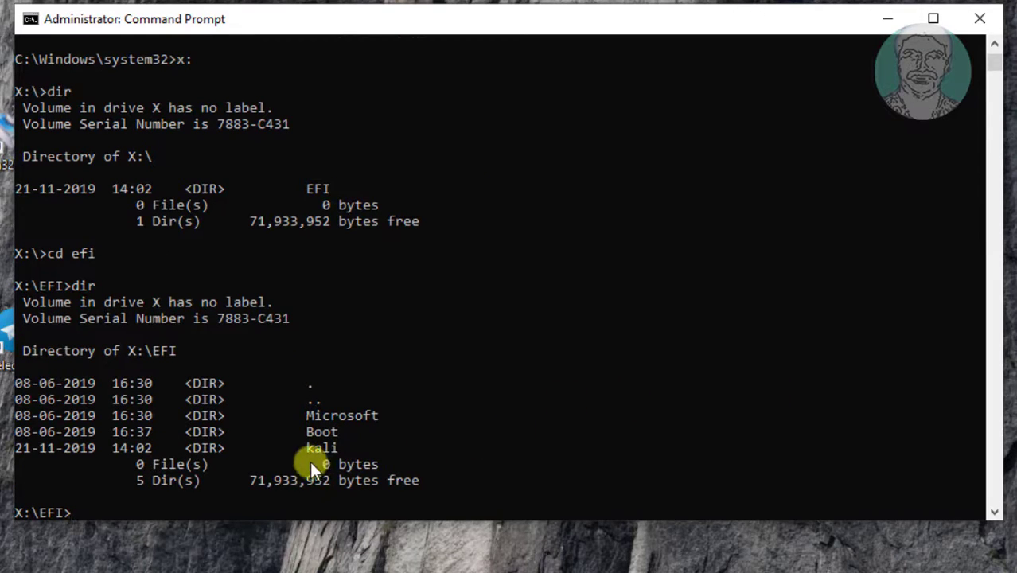
Step: Remove the kali directory and everything in it with rd kali /s, confirming the removal with Y
left_click_drag(338, 448, 302, 454)
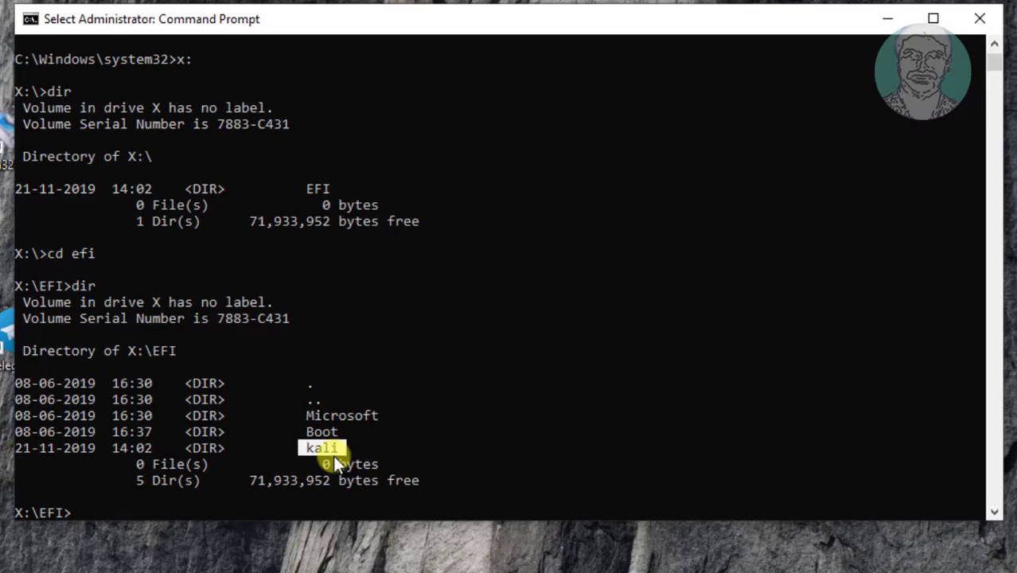
key("ctrl+c")
type("rd")
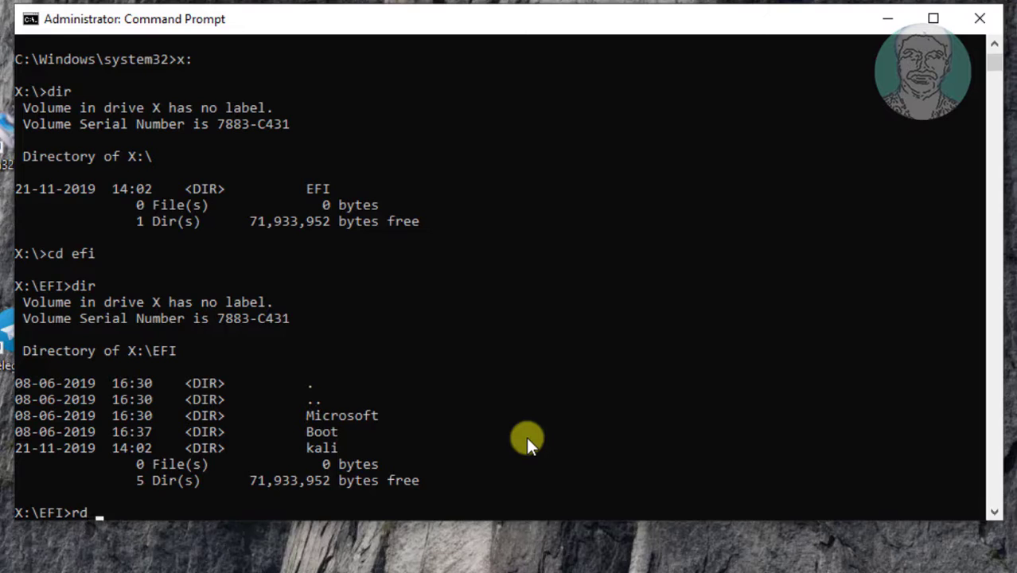
type(" kali /s")
key("Return")
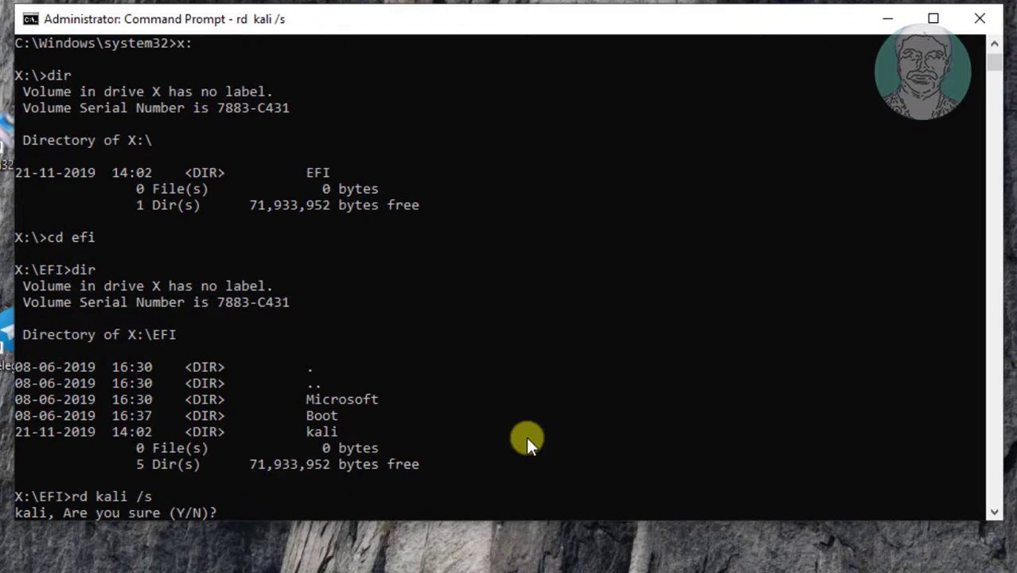
type("Y")
key("Return")
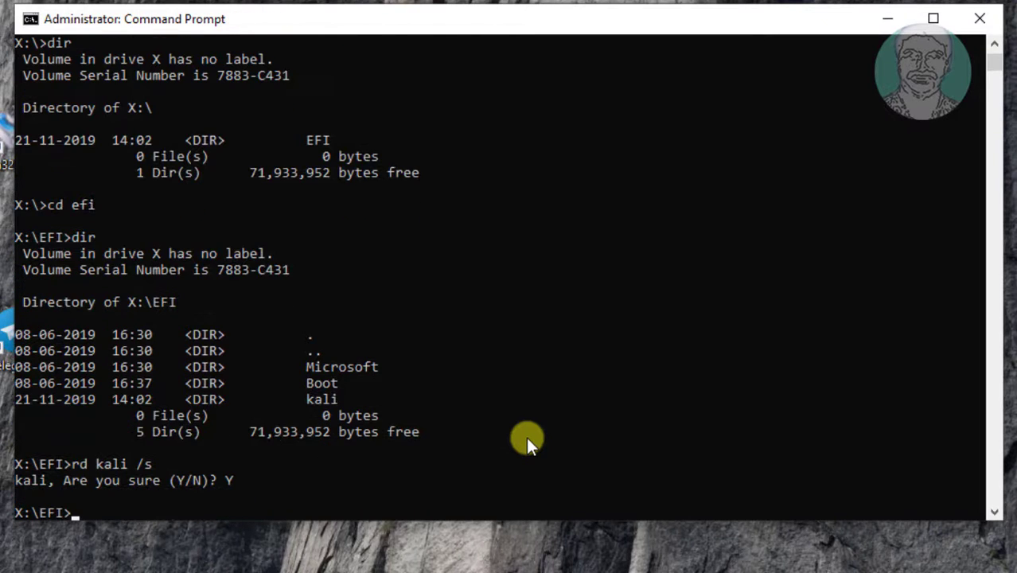
Step: List the EFI directory's contents again and exit Command Prompt
type("dir")
key("Return")
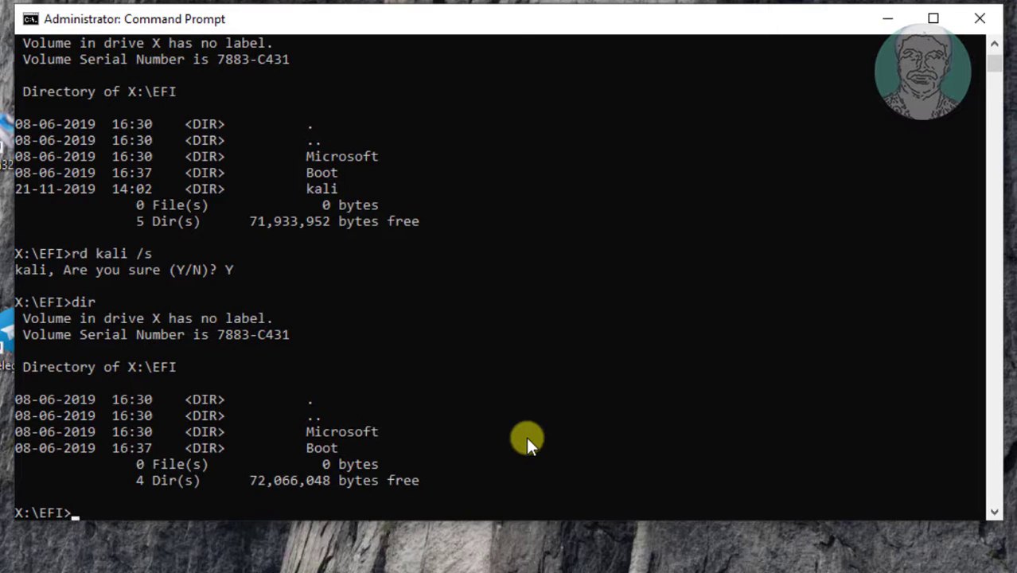
type("exit")
key("Return")
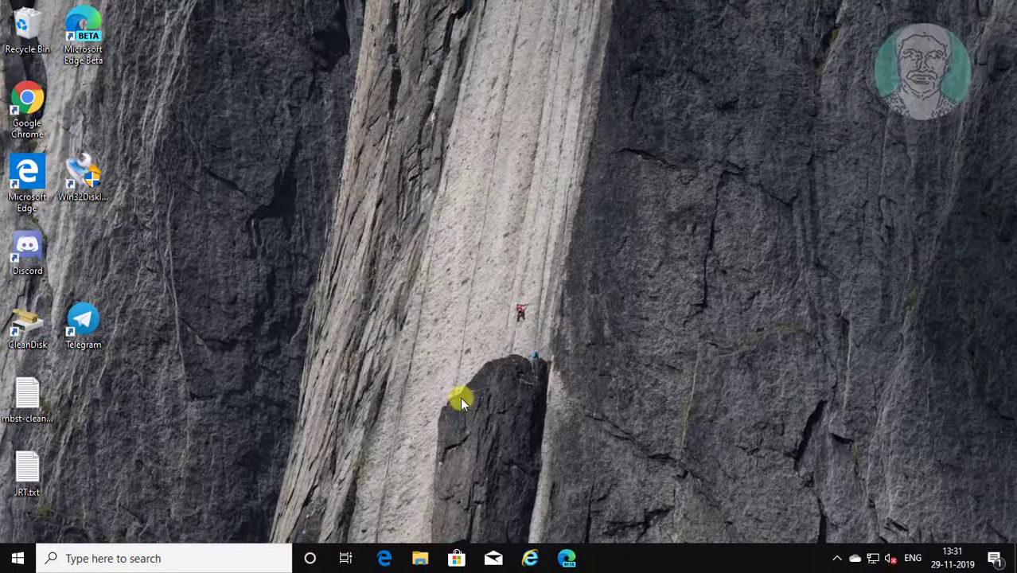
Step: Open the Windows power options for restarting the computer
left_click(18, 558)
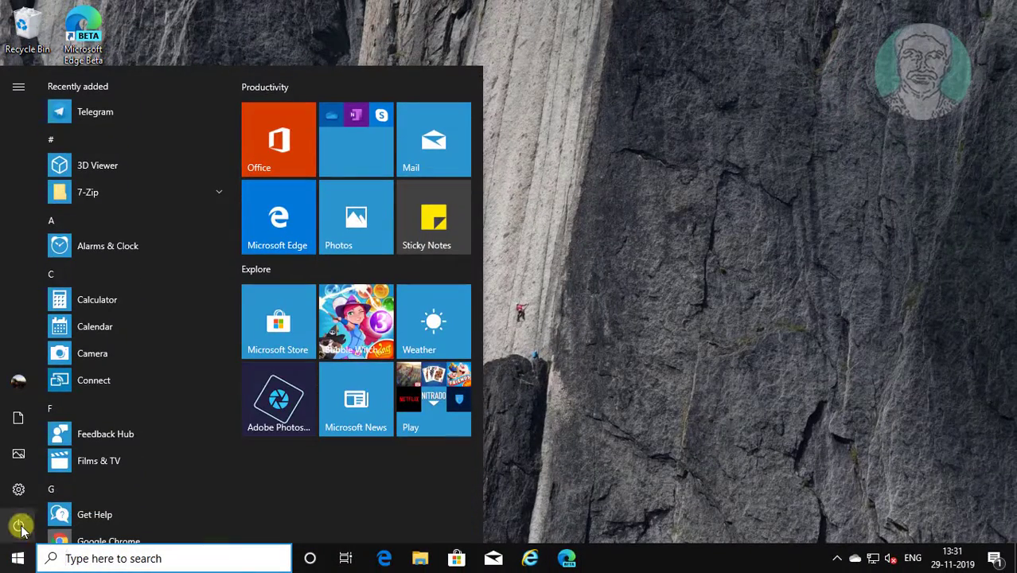
left_click(20, 526)
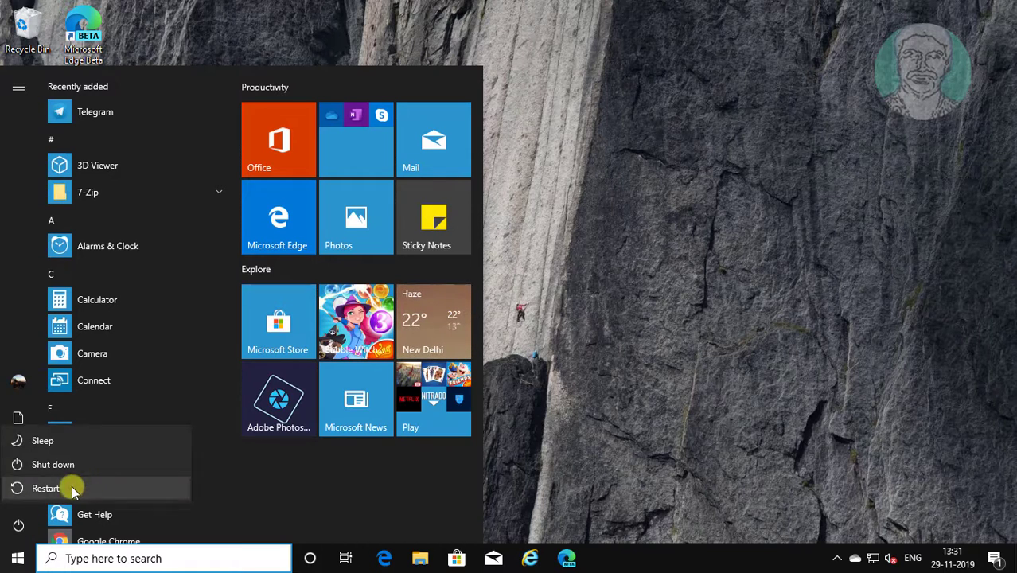